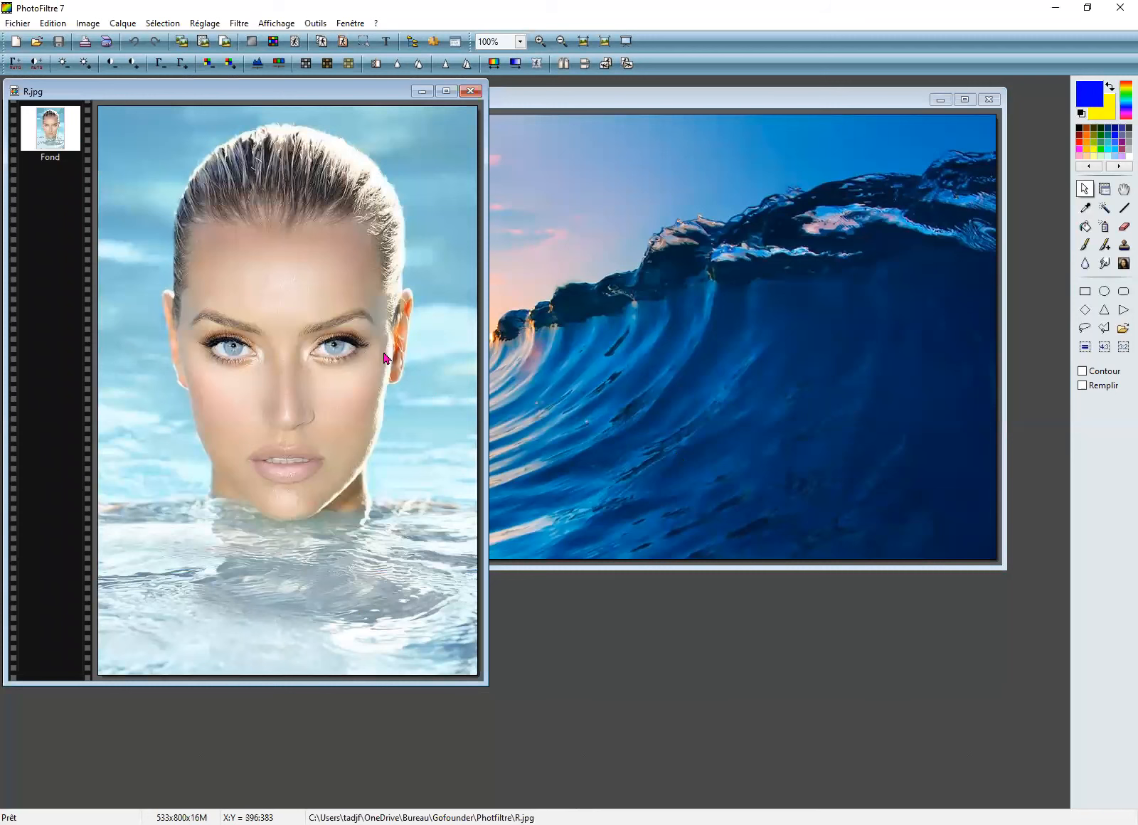
Check the pixel dimensions of the wave image Sans-titre-1-23.jpg in the image size settings
{"action": "left_click", "coordinate": [673, 394]}
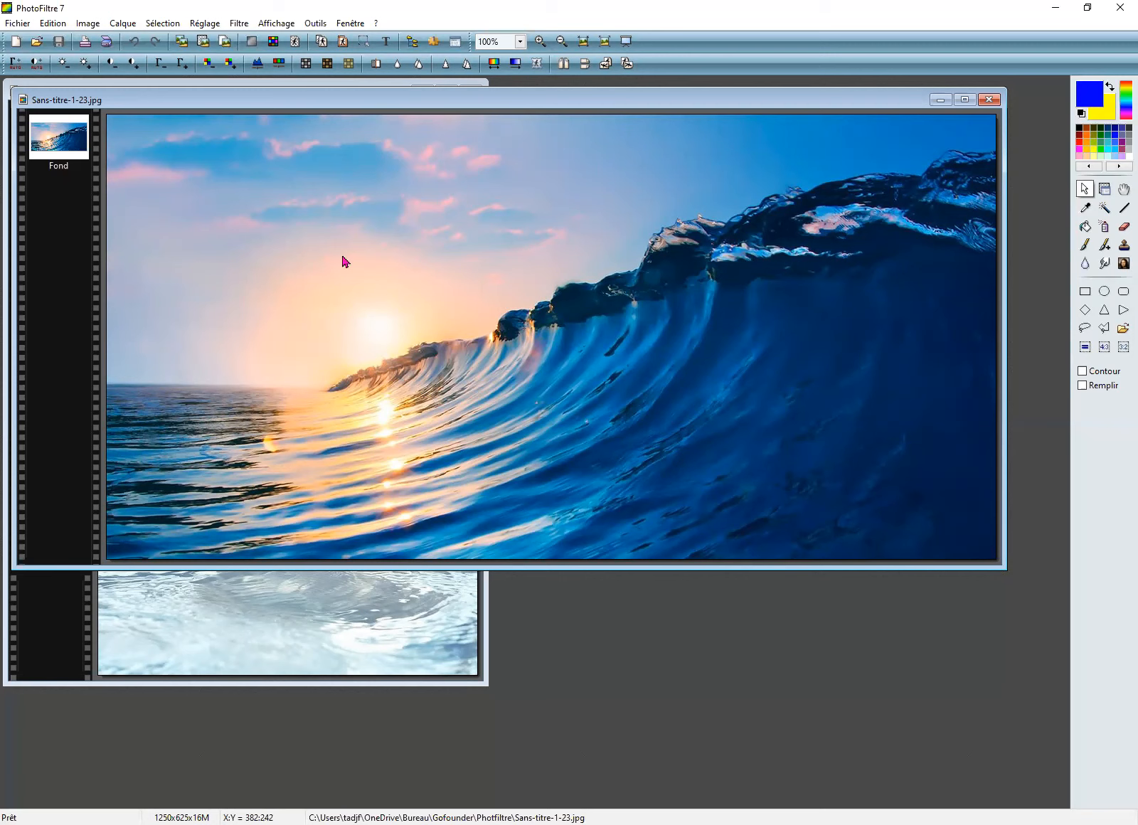
{"action": "left_click", "coordinate": [93, 29]}
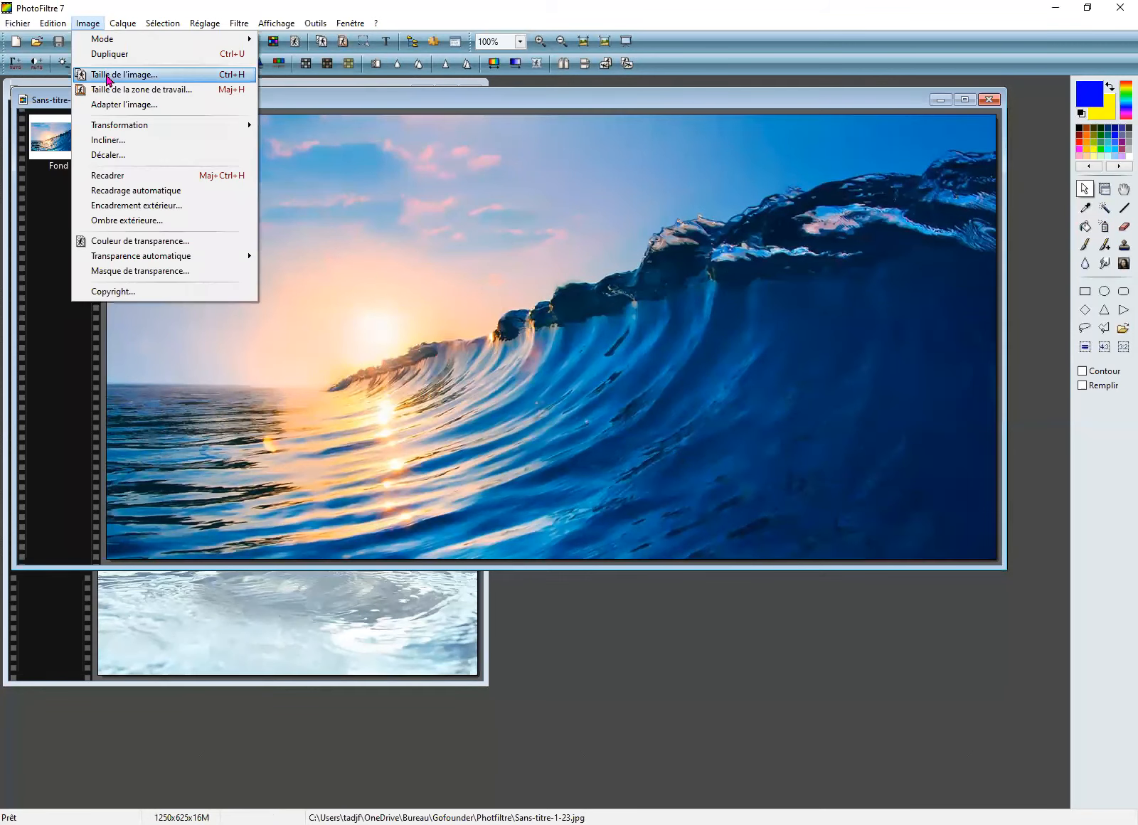
{"action": "left_click", "coordinate": [108, 77]}
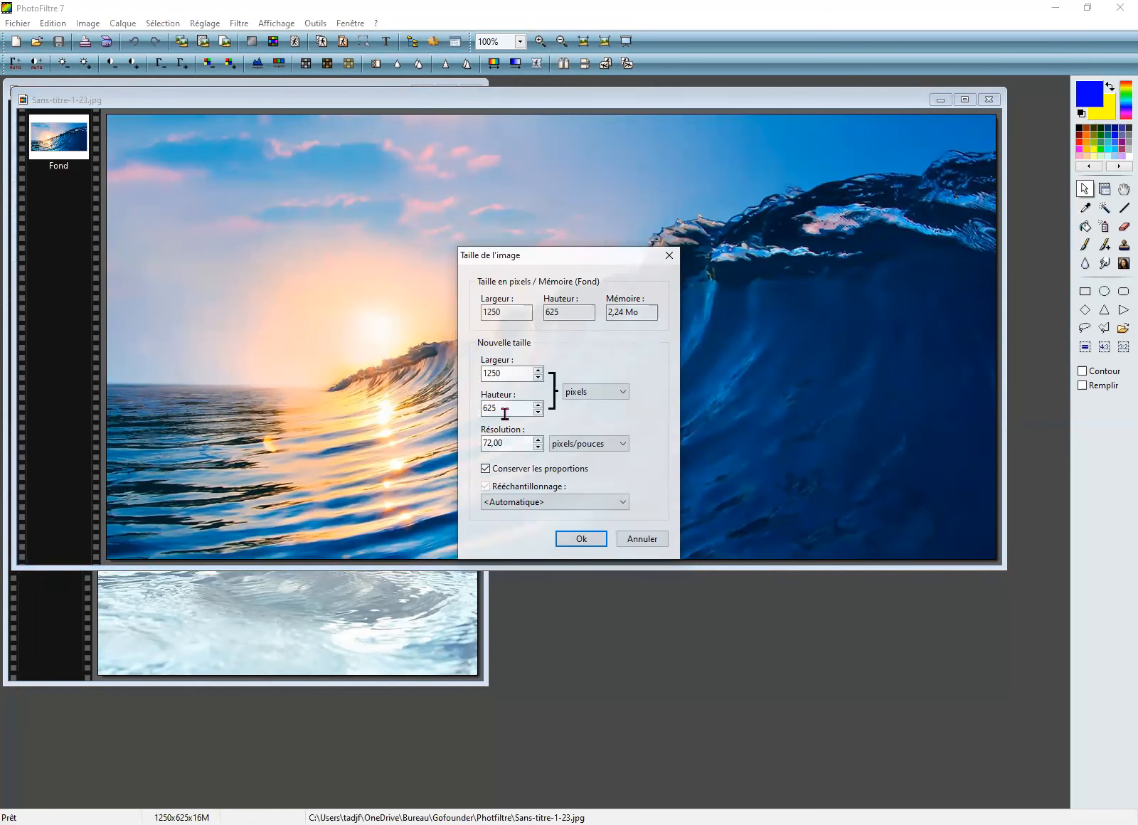
{"action": "left_click", "coordinate": [575, 544]}
Resize the portrait R.jpg to a height of 625 pixels, keeping its proportions
{"action": "left_click", "coordinate": [319, 603]}
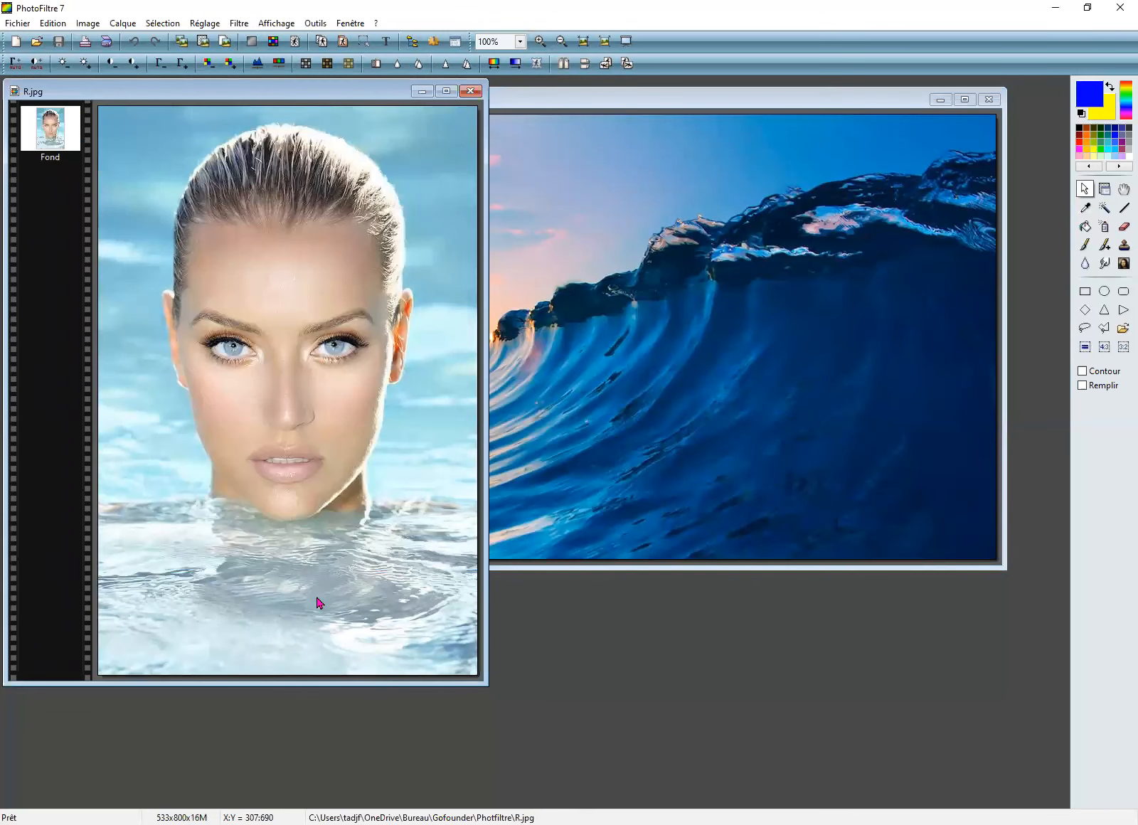
{"action": "left_click", "coordinate": [91, 24]}
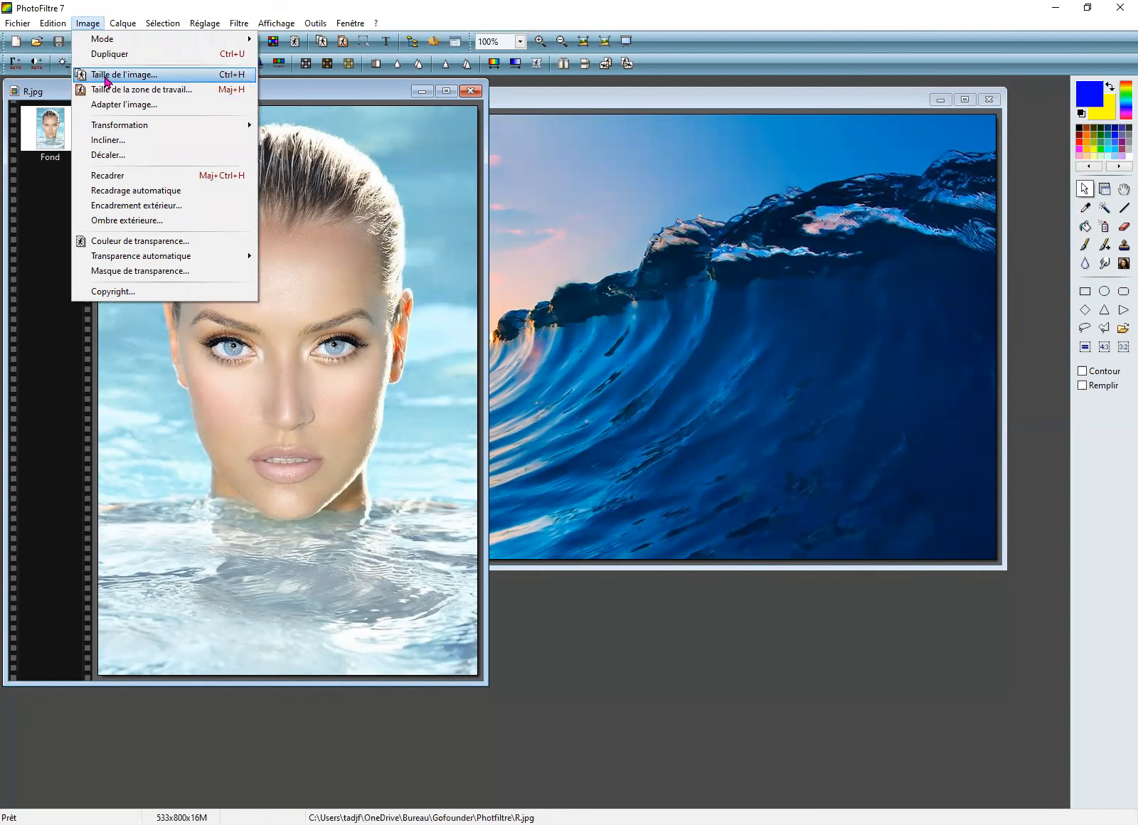
{"action": "left_click", "coordinate": [105, 75]}
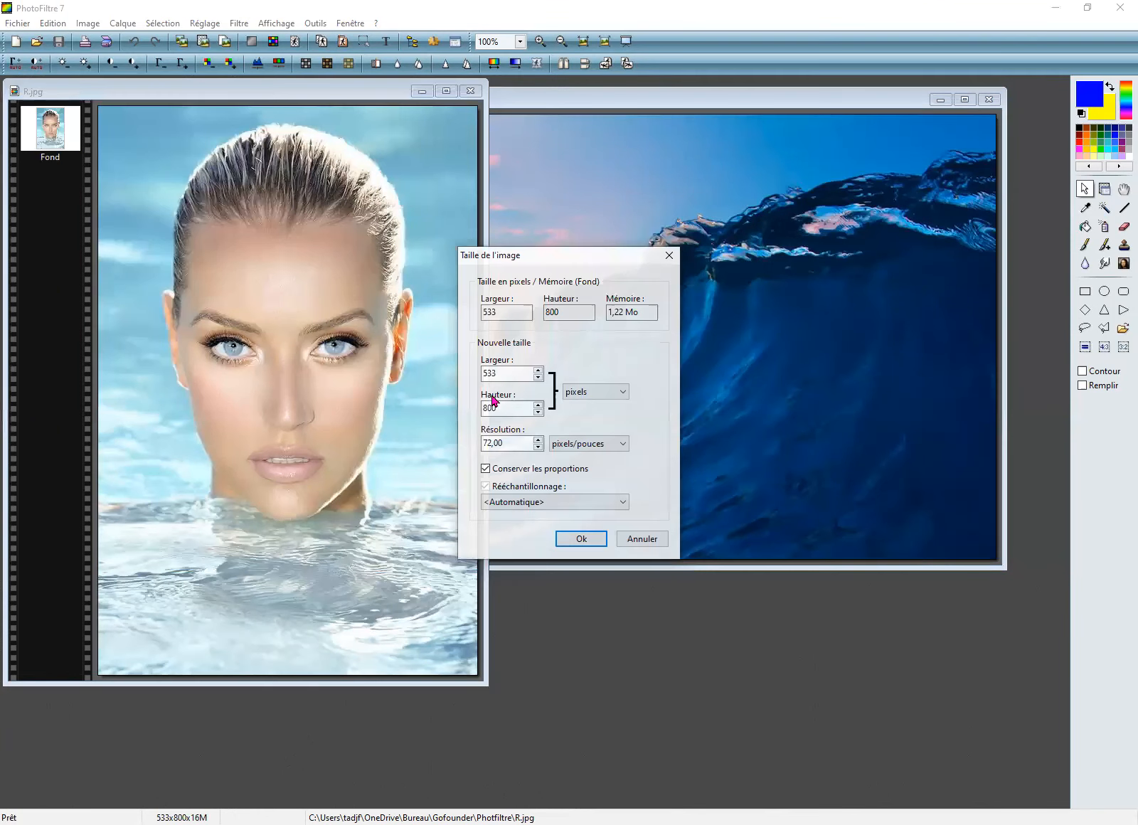
{"action": "left_click_drag", "start_coordinate": [508, 407], "coordinate": [465, 407]}
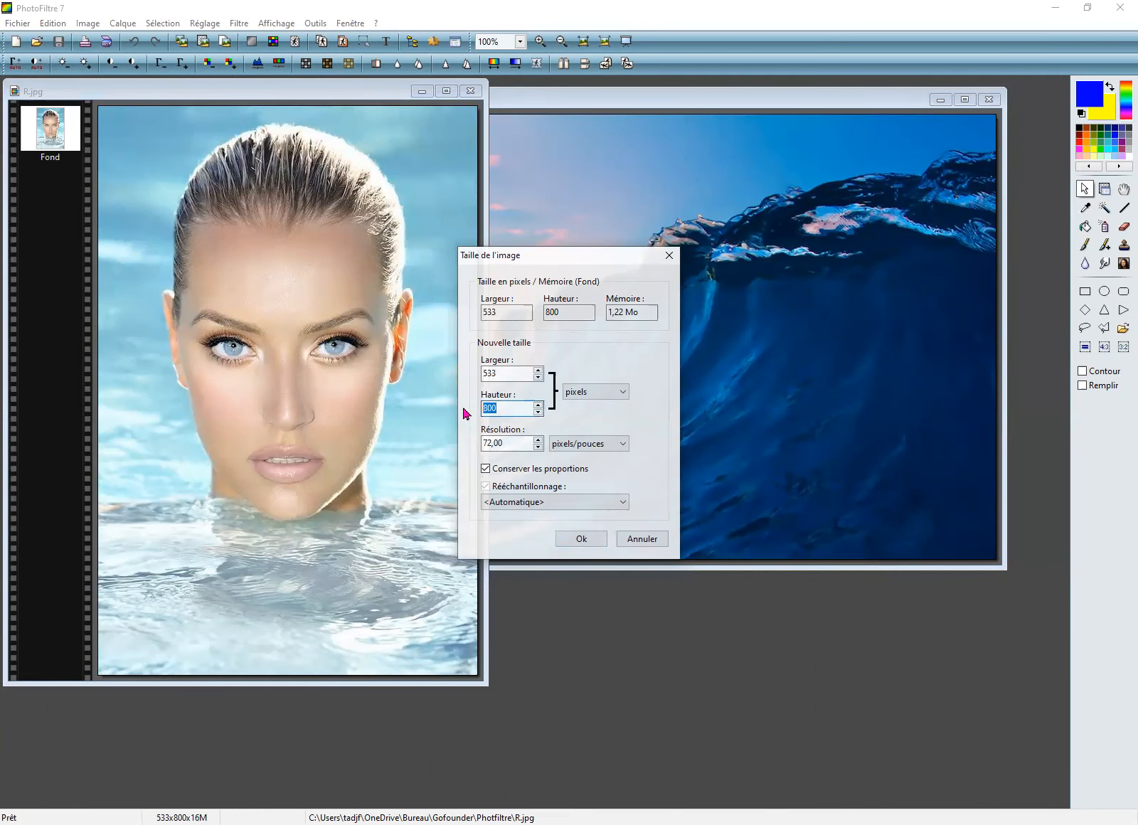
{"action": "type", "text": "625"}
{"action": "left_click", "coordinate": [581, 540]}
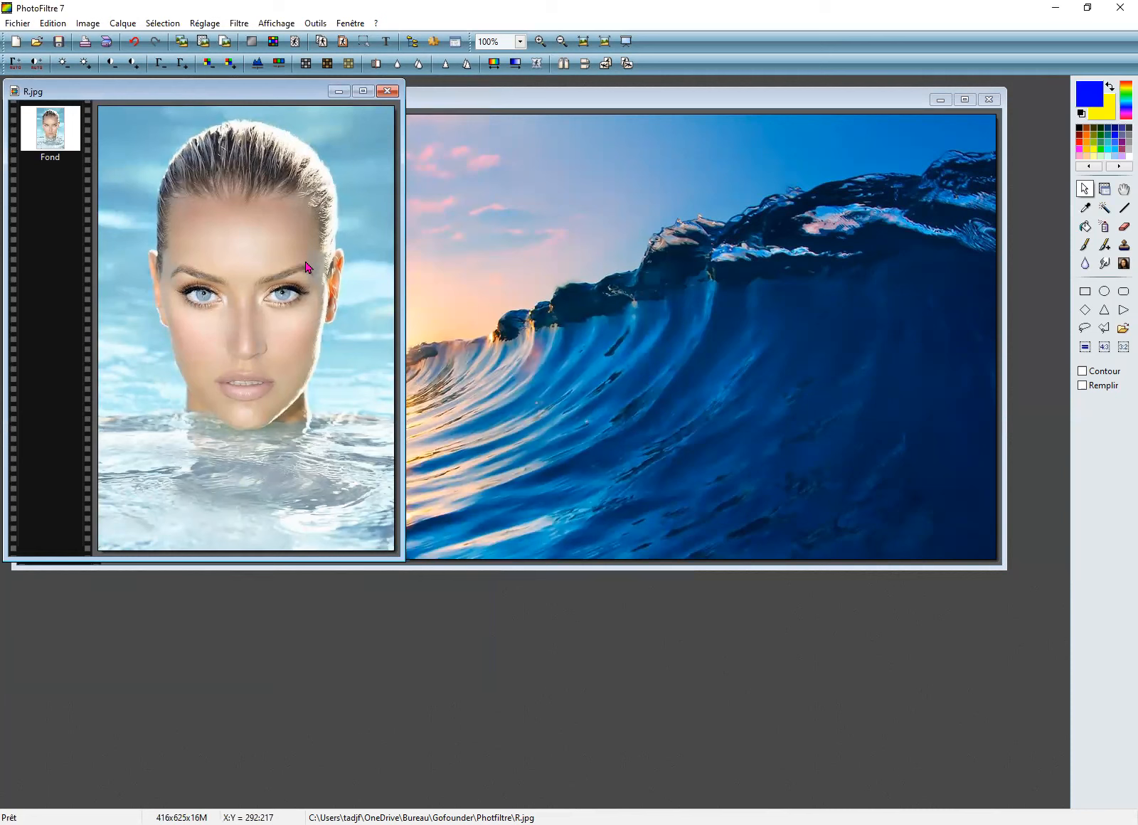
Select the whole portrait image and fill it with black at 100% opacity, with a 1-pixel black outline
{"action": "right_click", "coordinate": [223, 208]}
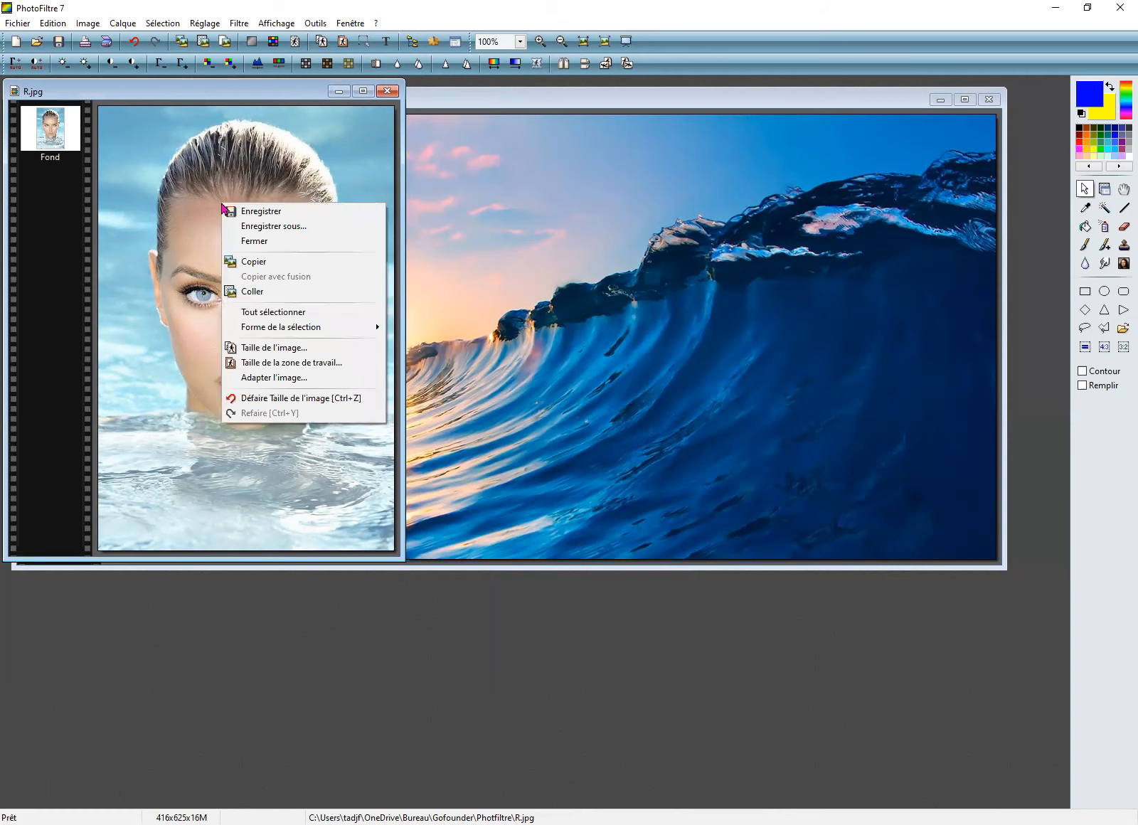
{"action": "left_click", "coordinate": [277, 313]}
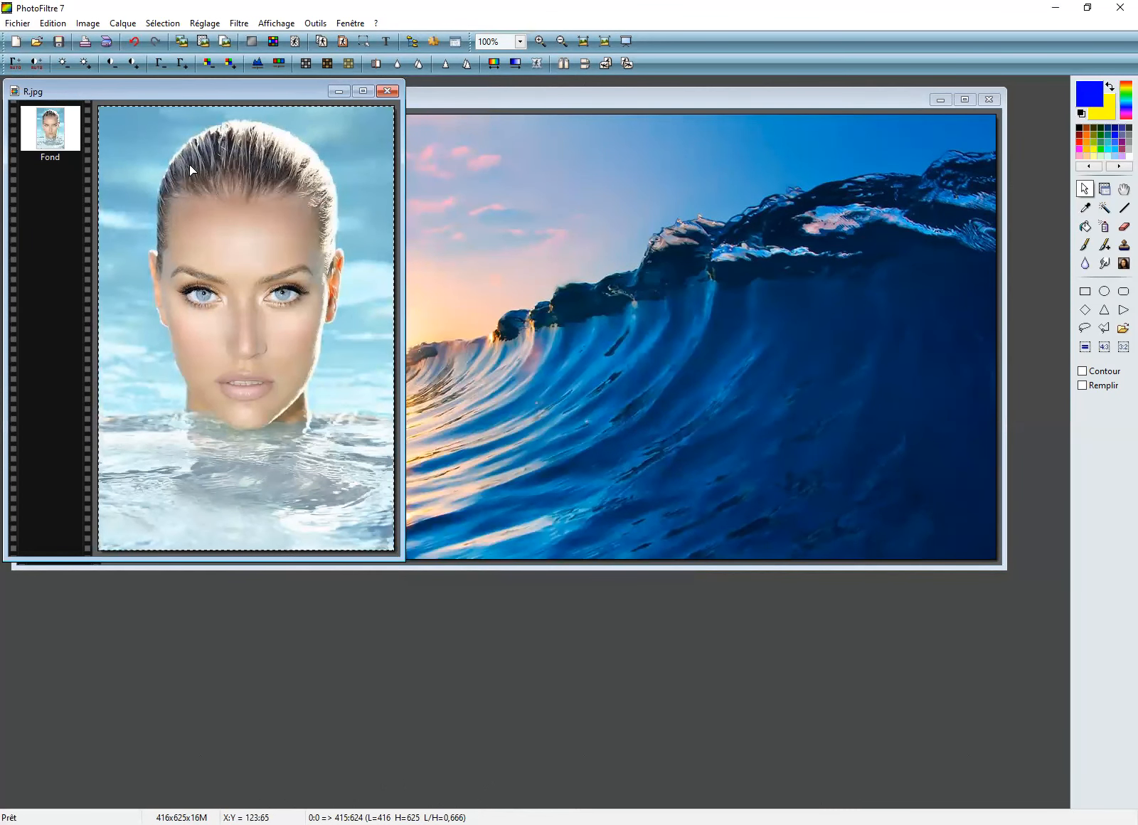
{"action": "right_click", "coordinate": [223, 246]}
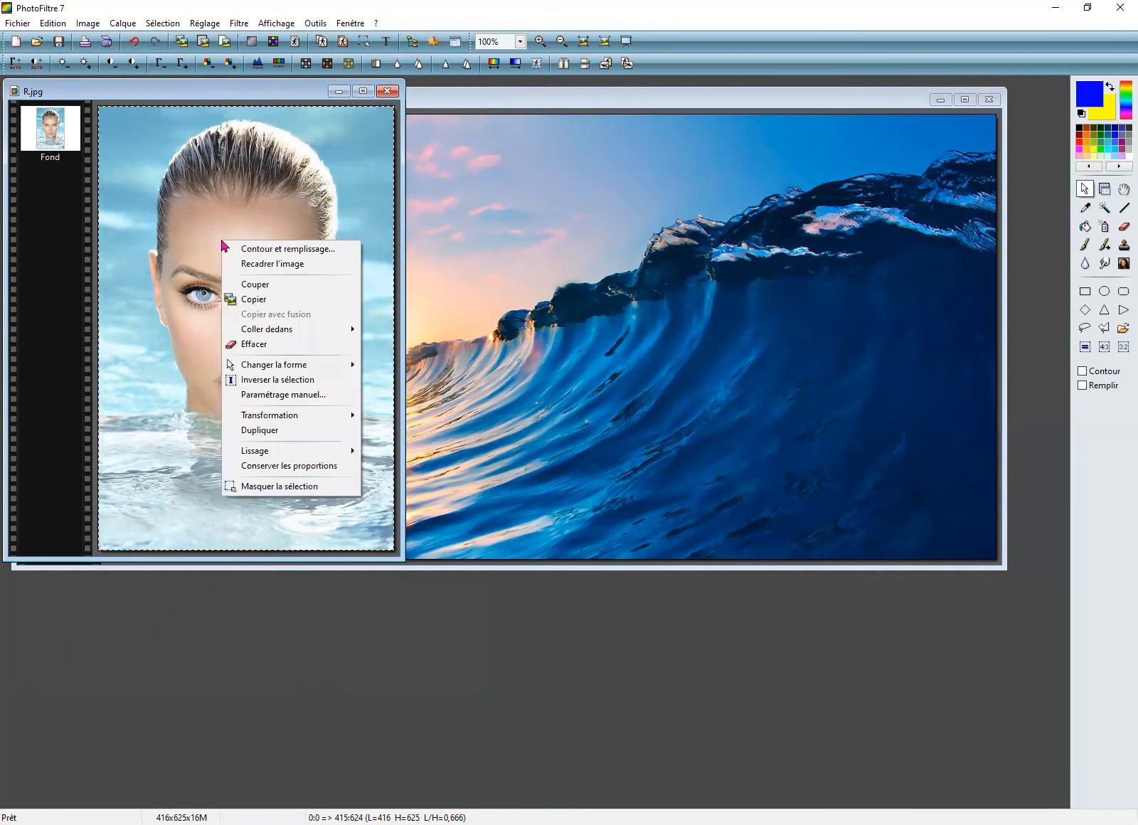
{"action": "left_click", "coordinate": [265, 248]}
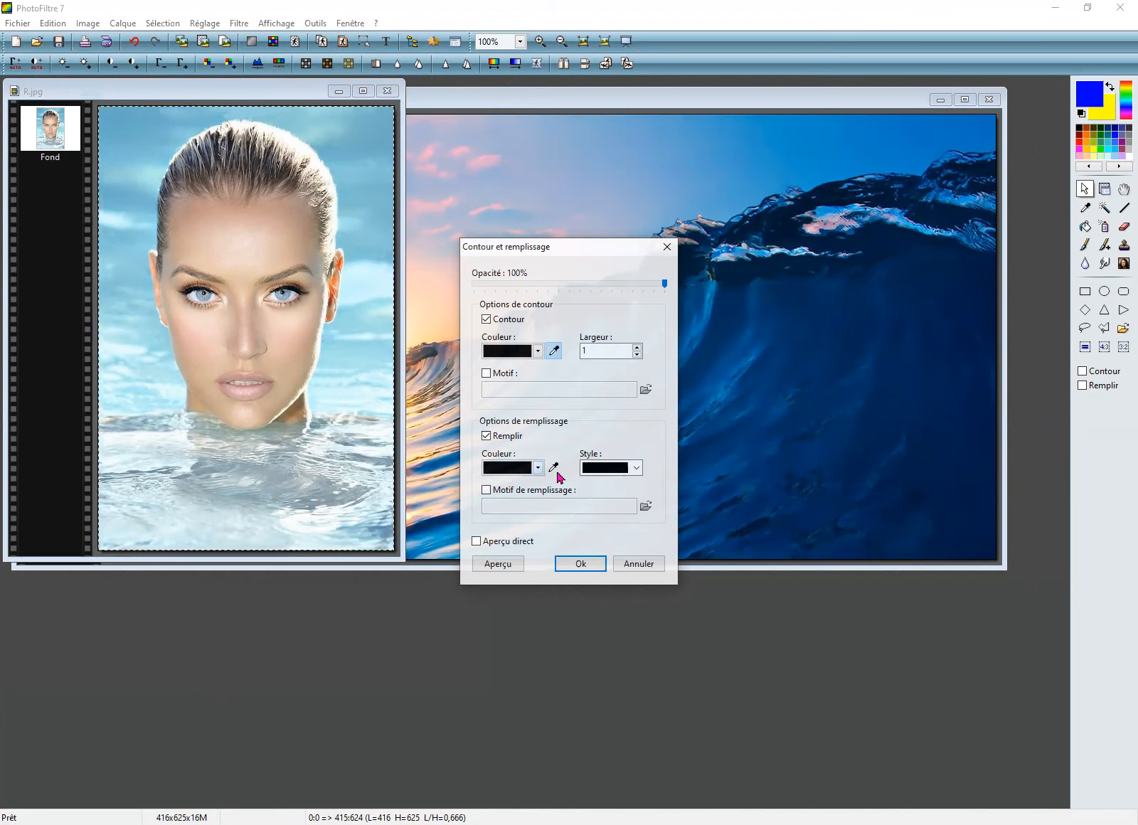
{"action": "left_click", "coordinate": [581, 564]}
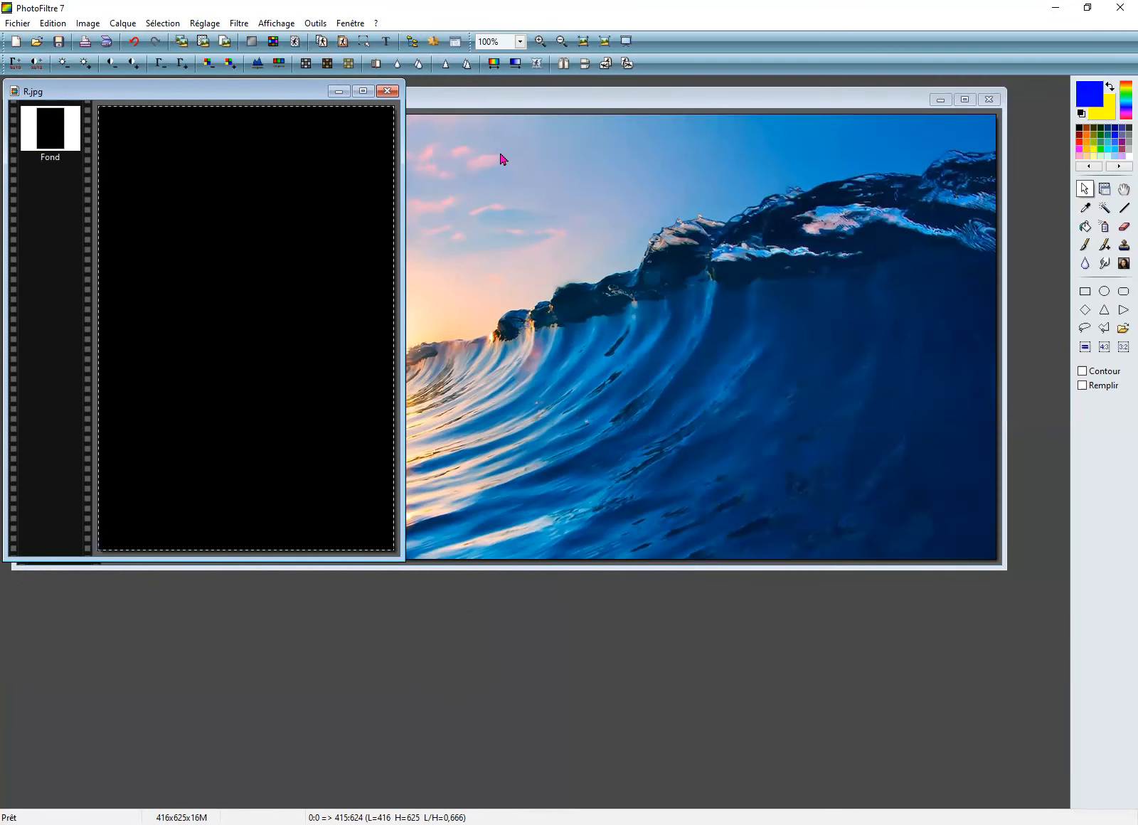
Apply a two-colour gradient running from black on the left to white on the right of R.jpg, and hide the selection
{"action": "left_click", "coordinate": [516, 64]}
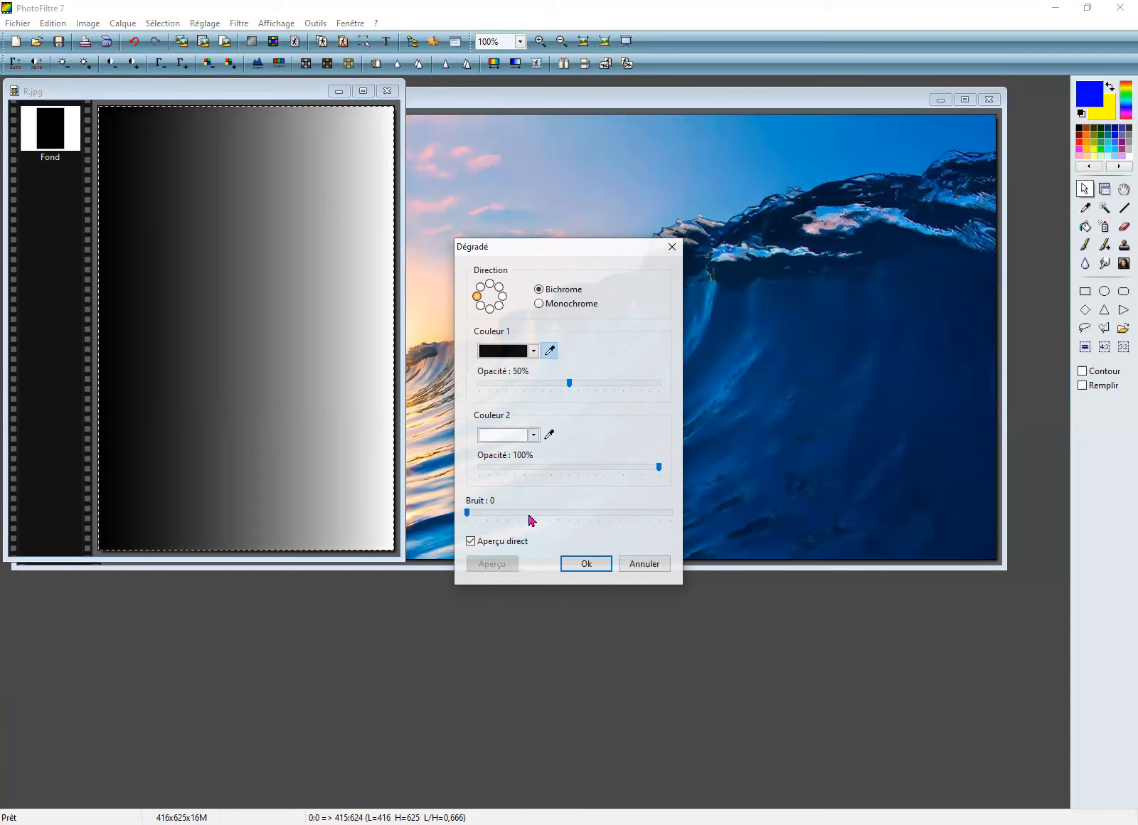
{"action": "left_click", "coordinate": [585, 565]}
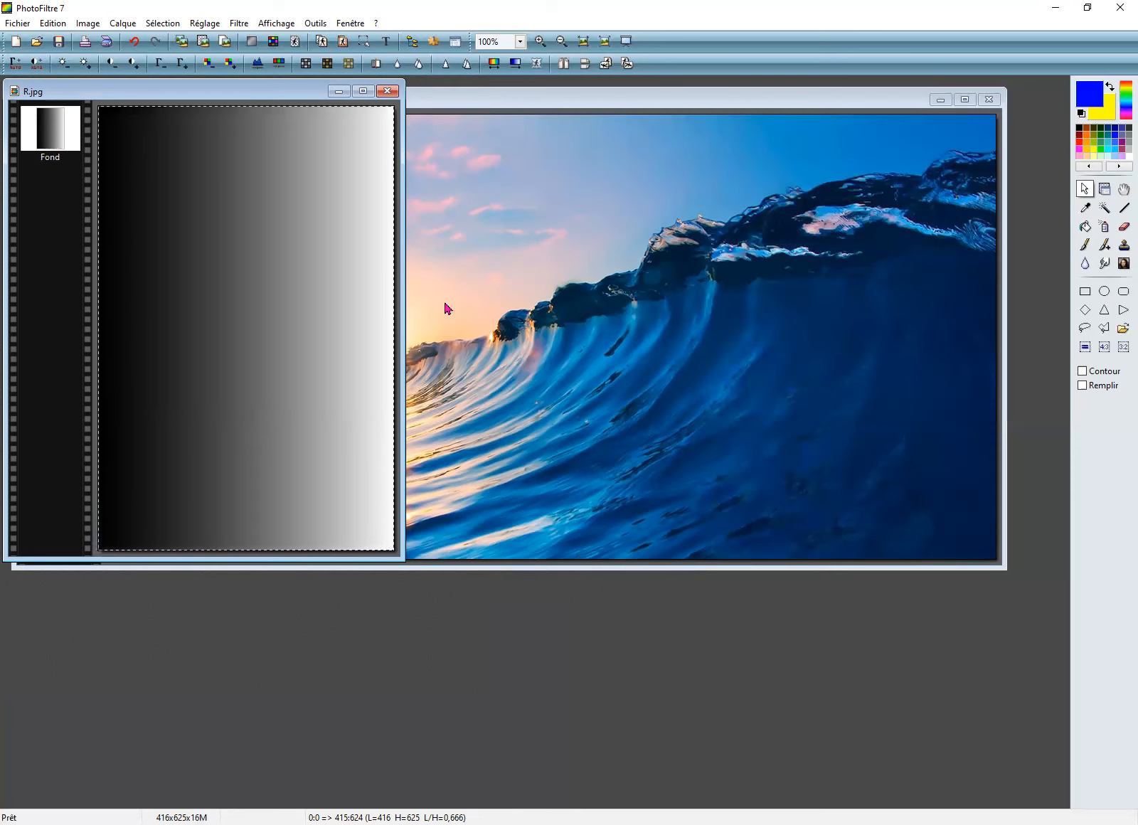
{"action": "left_click", "coordinate": [366, 45]}
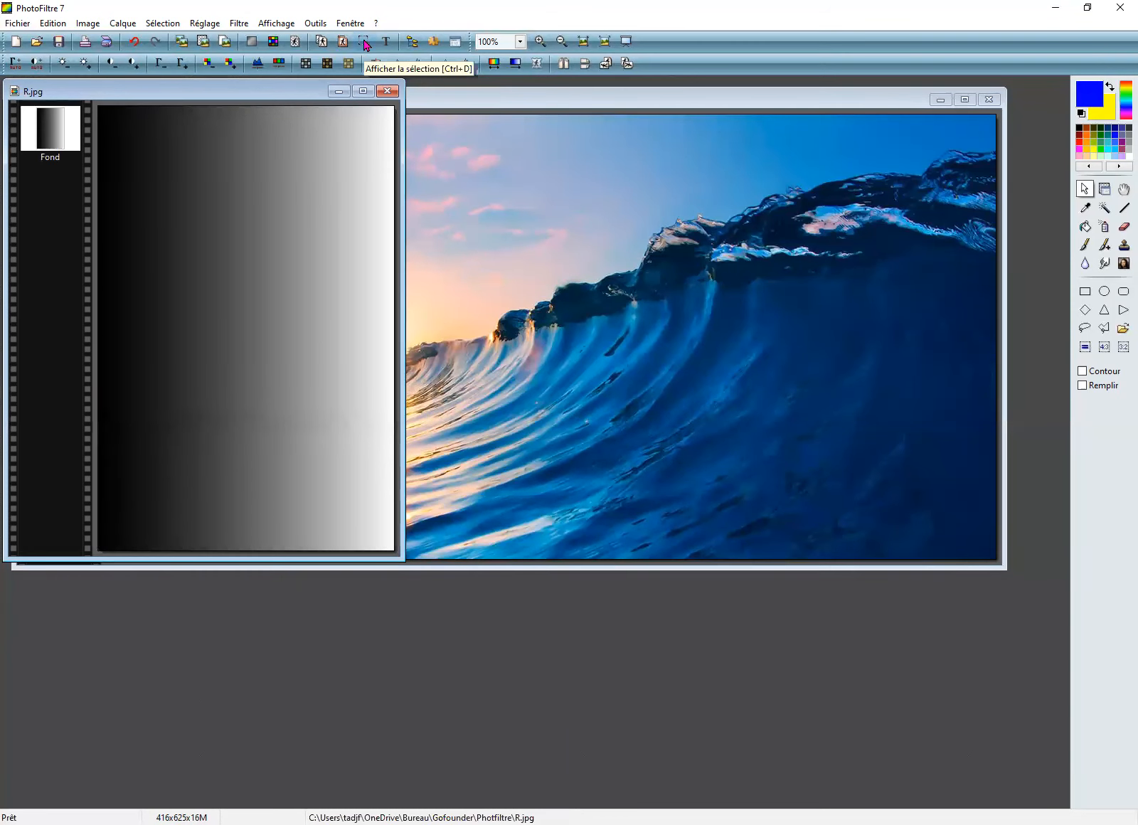
Copy the gradient image to the clipboard, and undo the gradient and the black fill to restore the portrait
{"action": "left_click", "coordinate": [59, 27]}
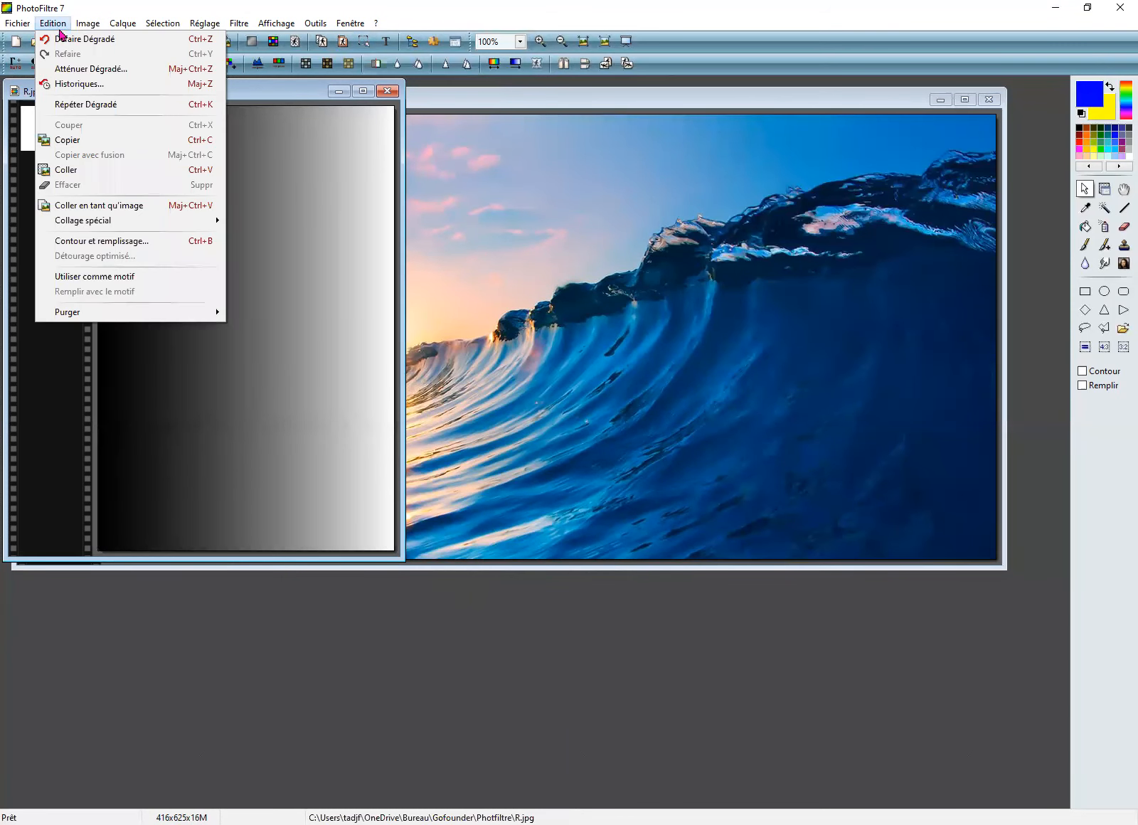
{"action": "left_click", "coordinate": [65, 141]}
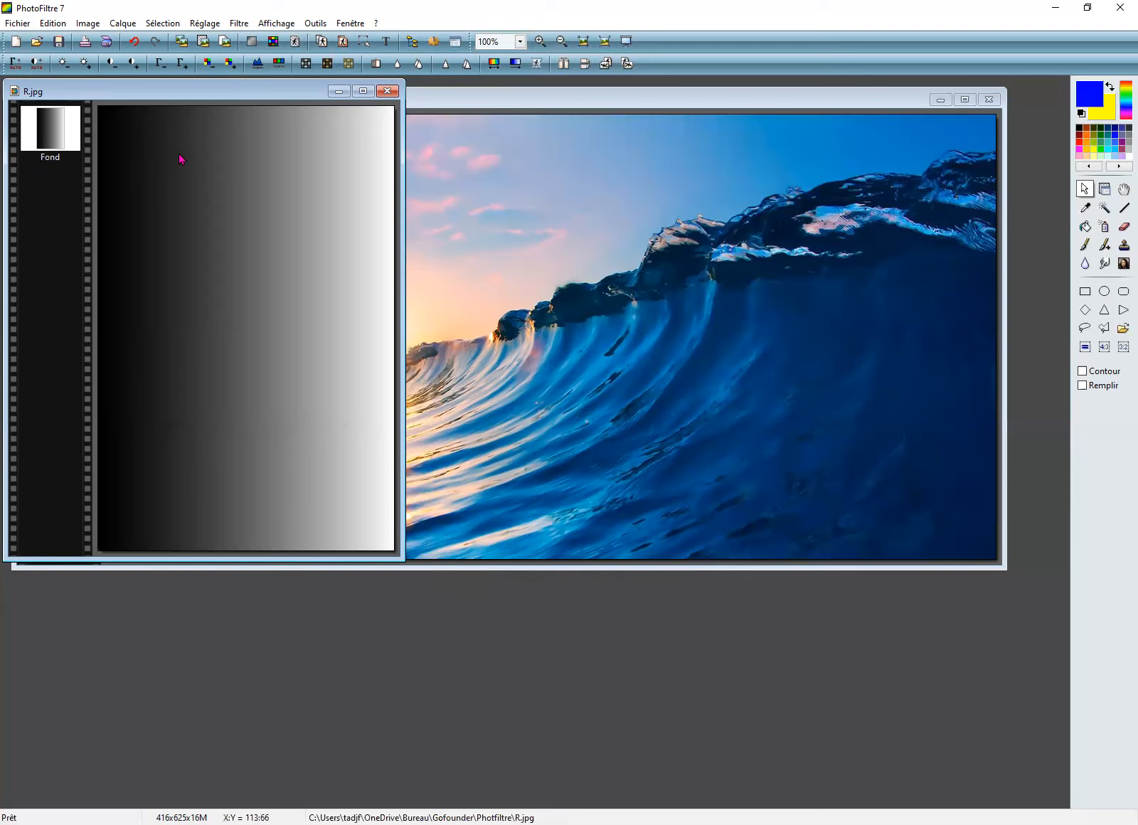
{"action": "left_click", "coordinate": [134, 44]}
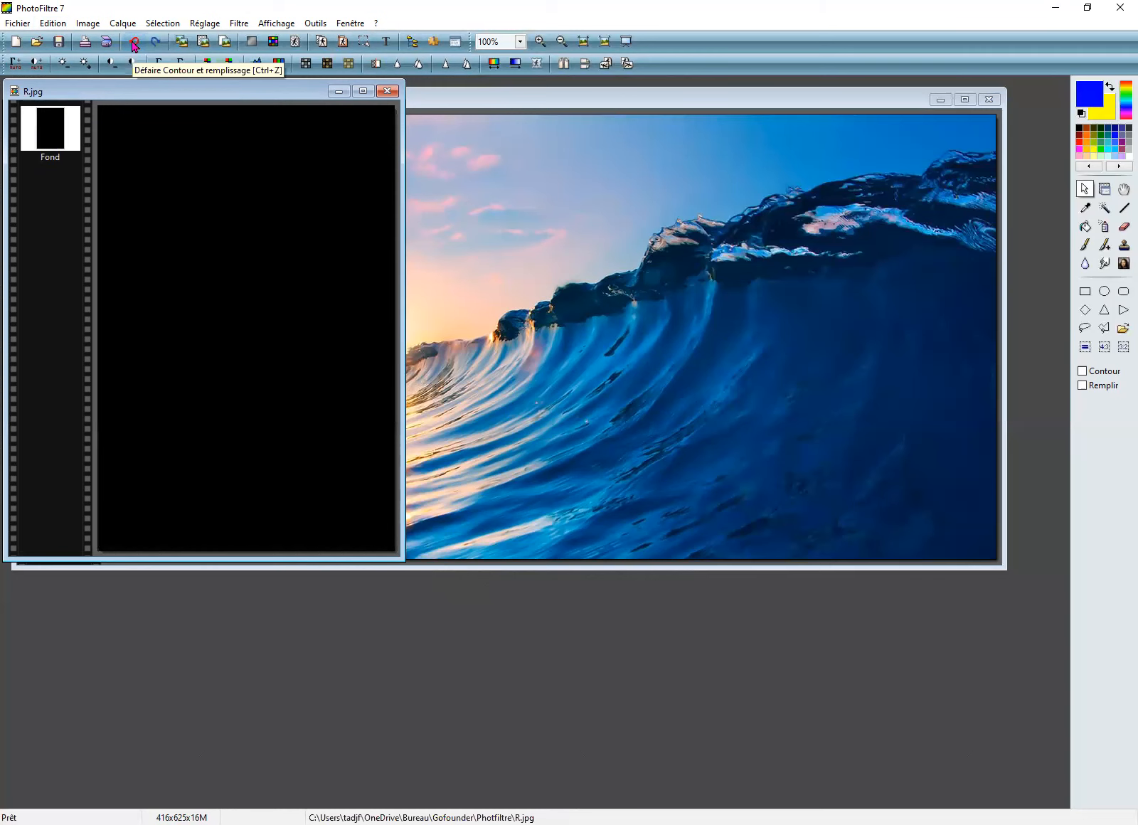
{"action": "key", "text": "ctrl+z"}
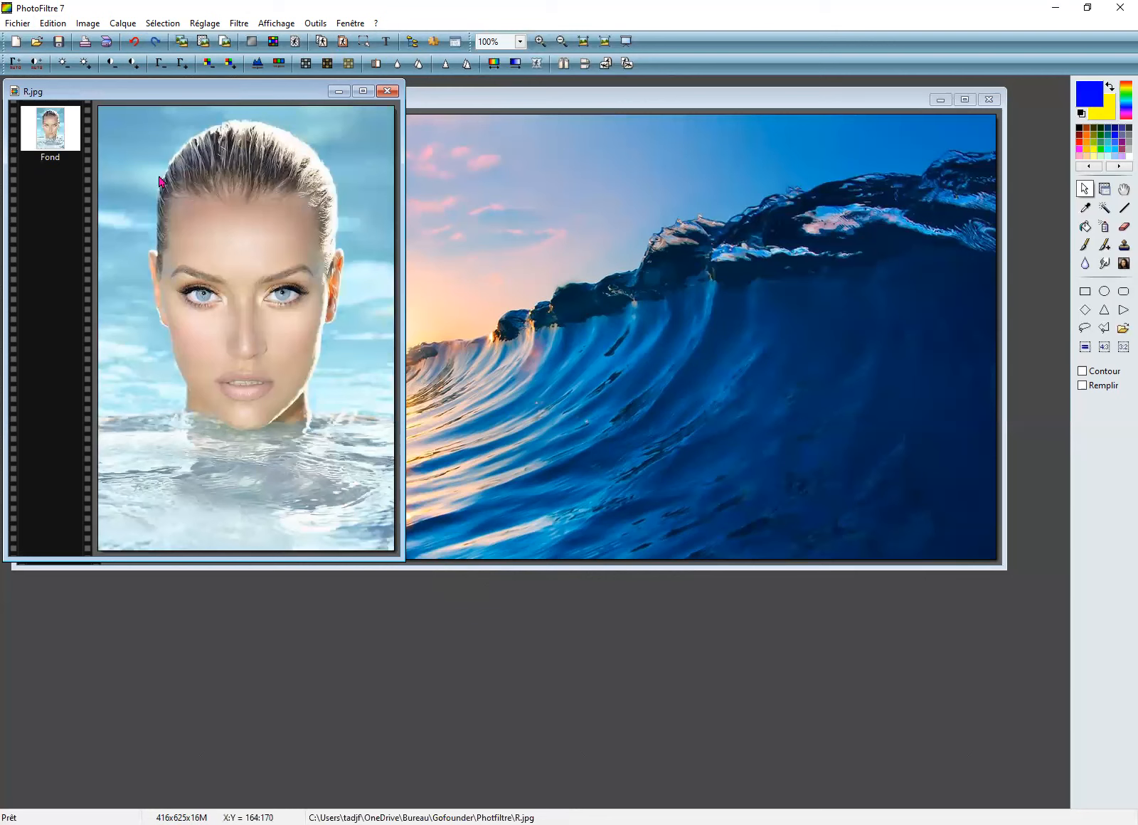
Assemble the copied gradient onto the right side of the portrait image
{"action": "left_click", "coordinate": [55, 25]}
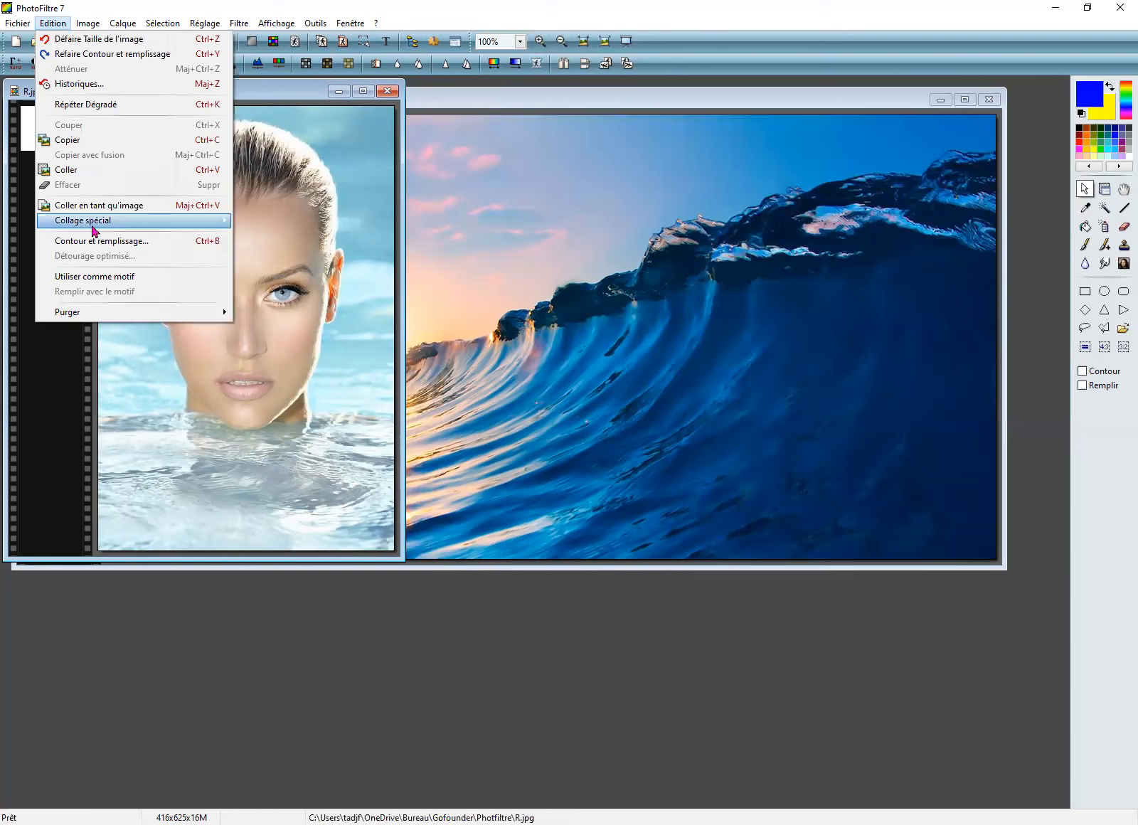
{"action": "mouse_move", "coordinate": [94, 226]}
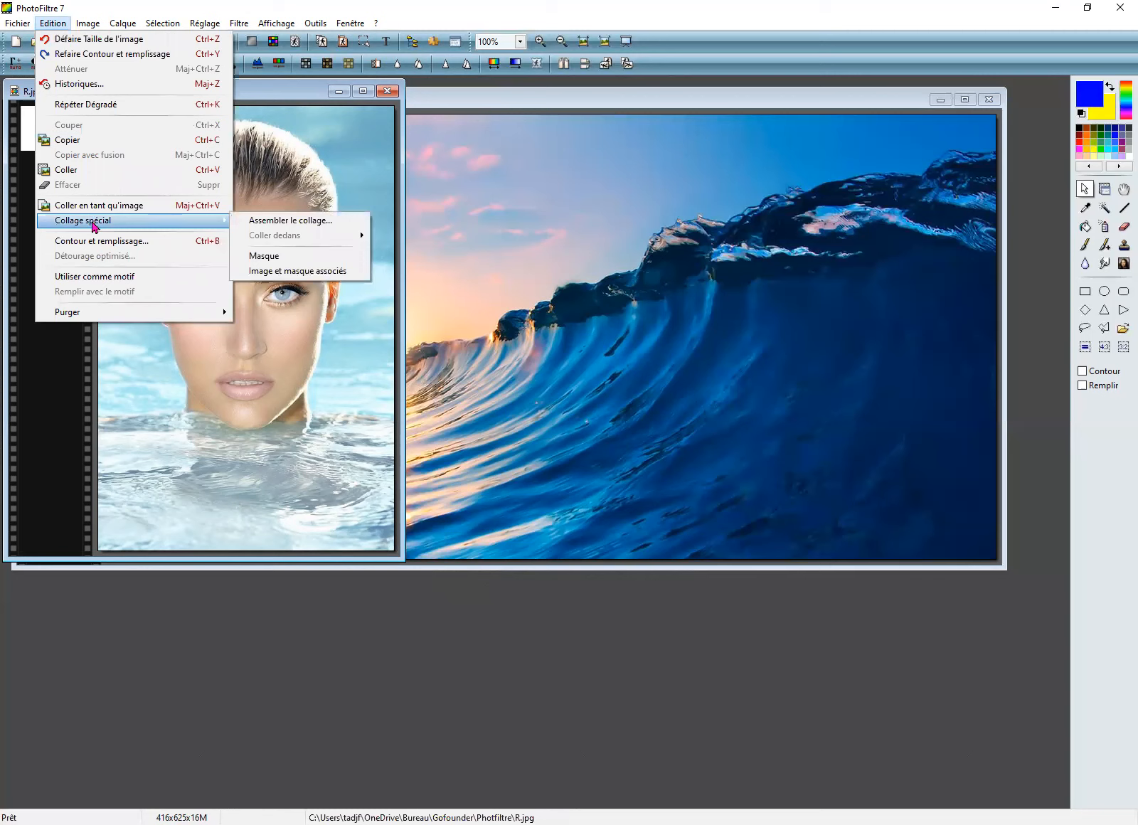
{"action": "left_click", "coordinate": [264, 220]}
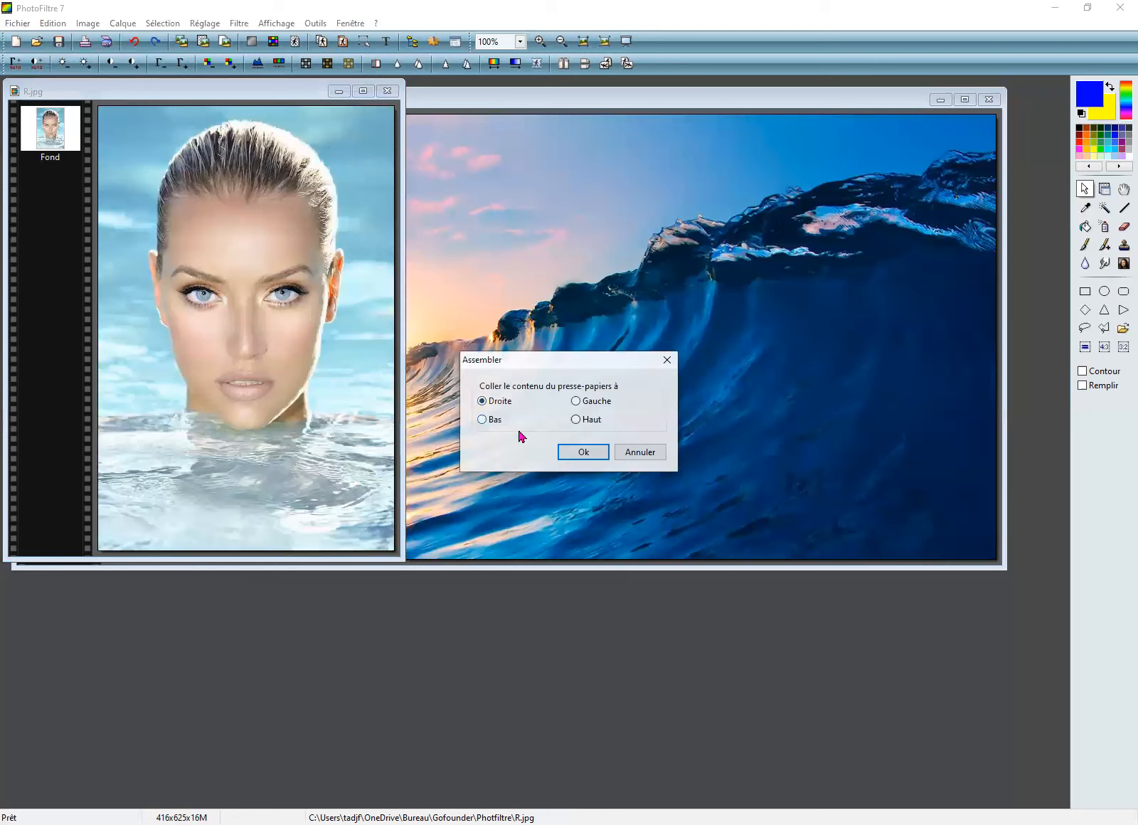
{"action": "left_click", "coordinate": [585, 457]}
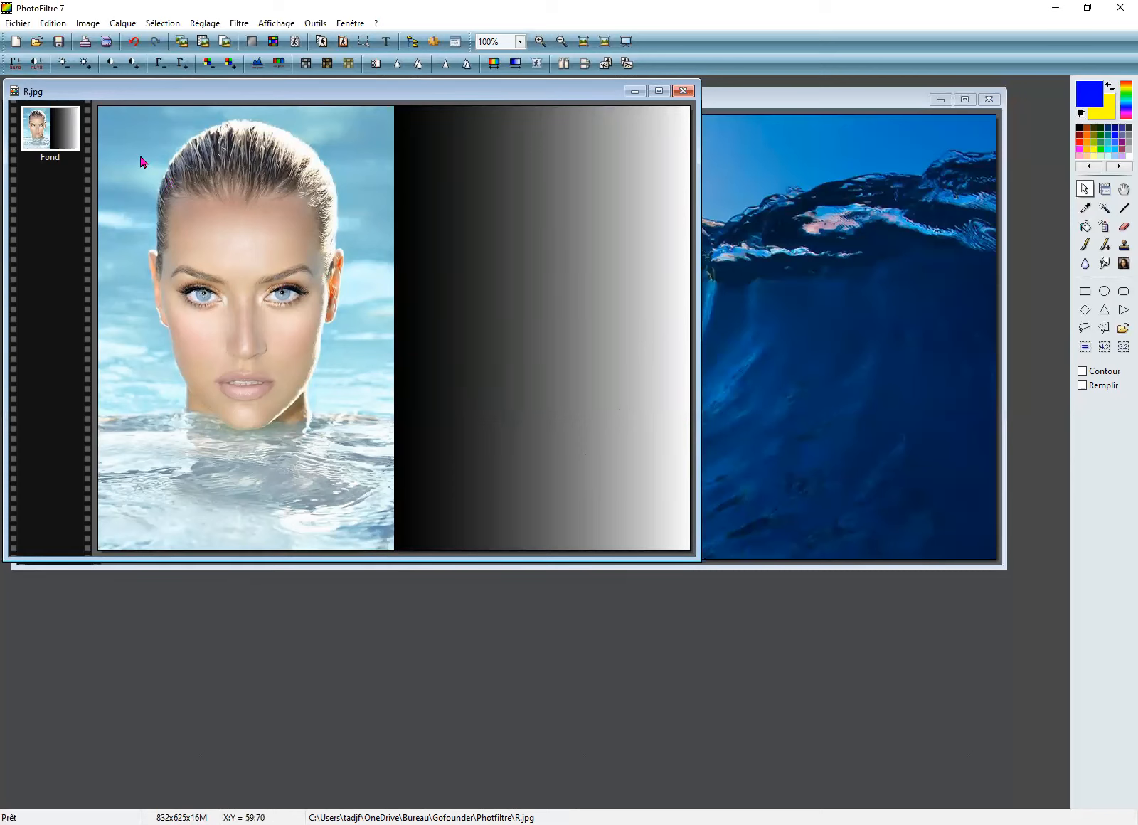
Copy the assembled portrait and gradient, and paste them into the wave image as an image with its associated mask
{"action": "left_click", "coordinate": [52, 25]}
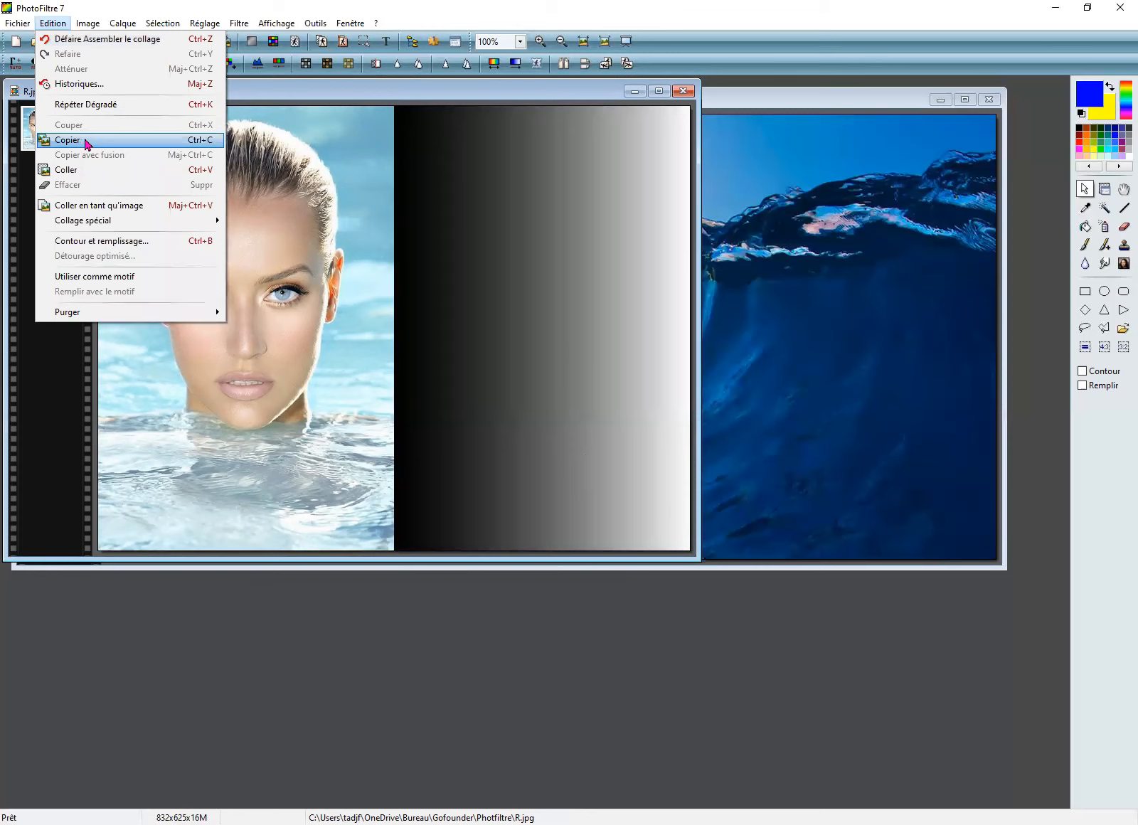
{"action": "left_click", "coordinate": [85, 142]}
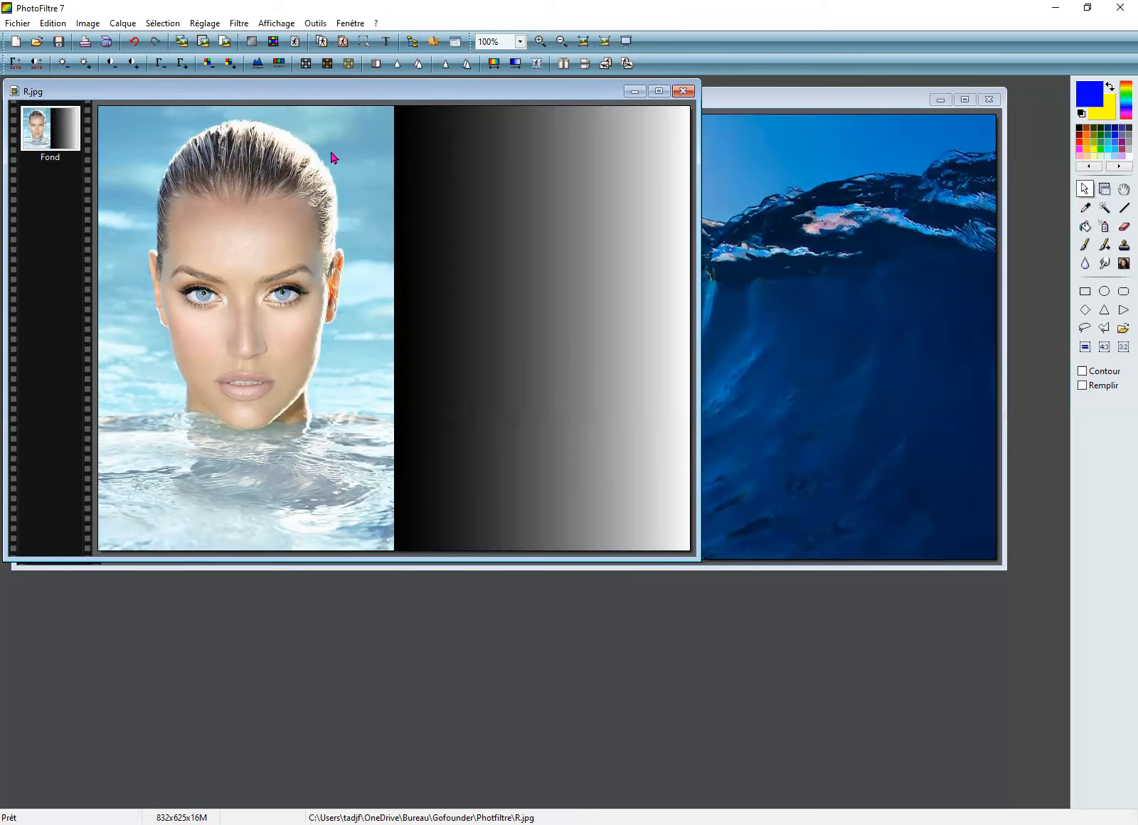
{"action": "left_click", "coordinate": [755, 186]}
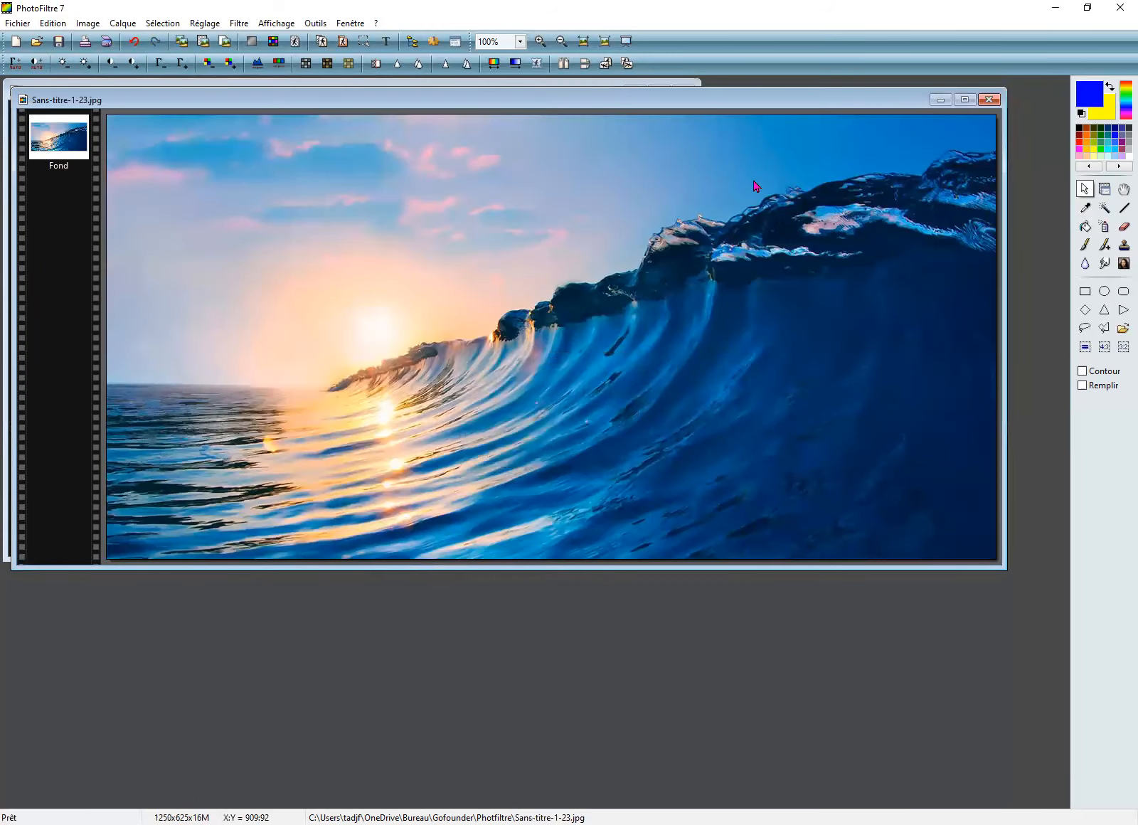
{"action": "left_click", "coordinate": [58, 26]}
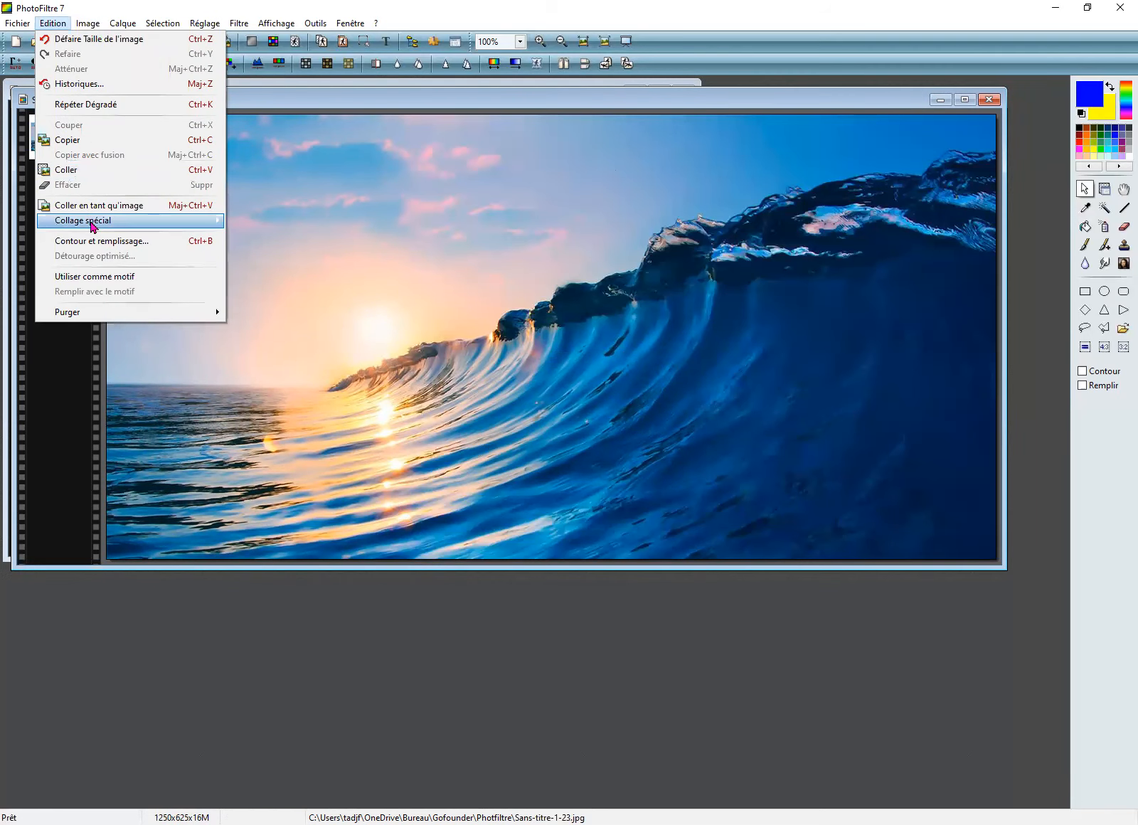
{"action": "mouse_move", "coordinate": [92, 226]}
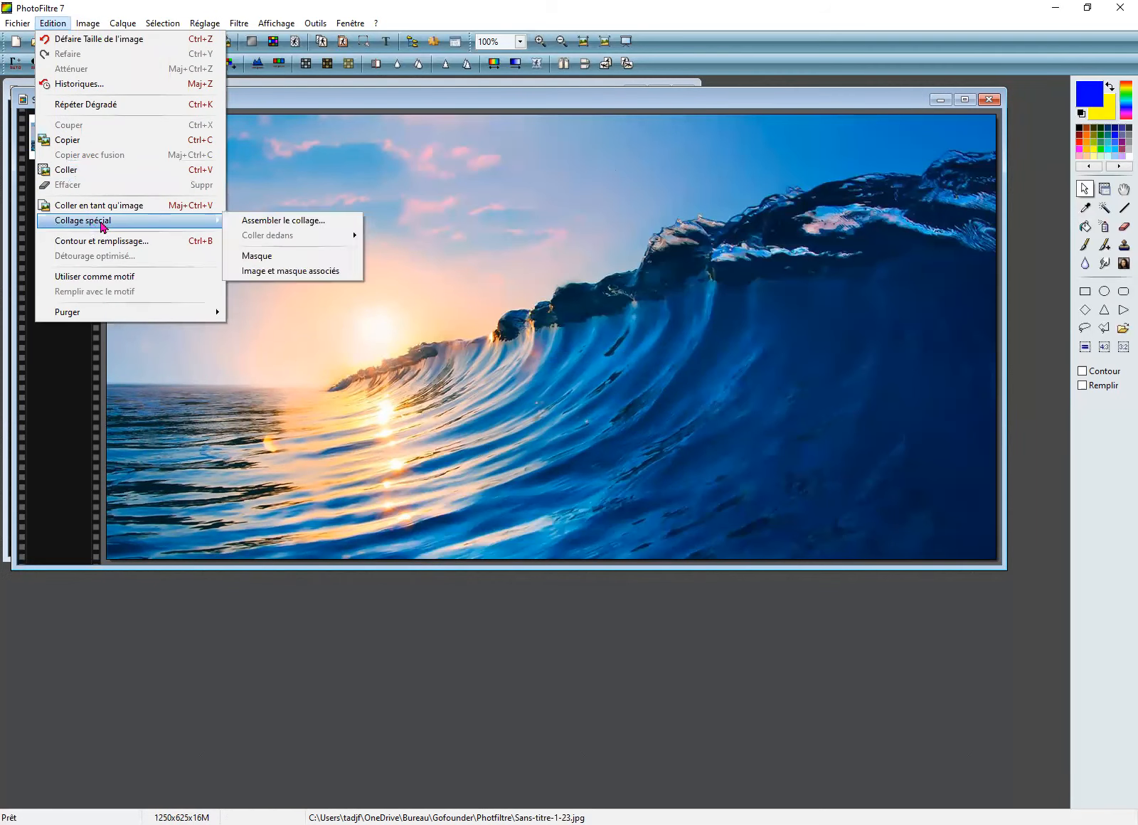
{"action": "left_click", "coordinate": [299, 273]}
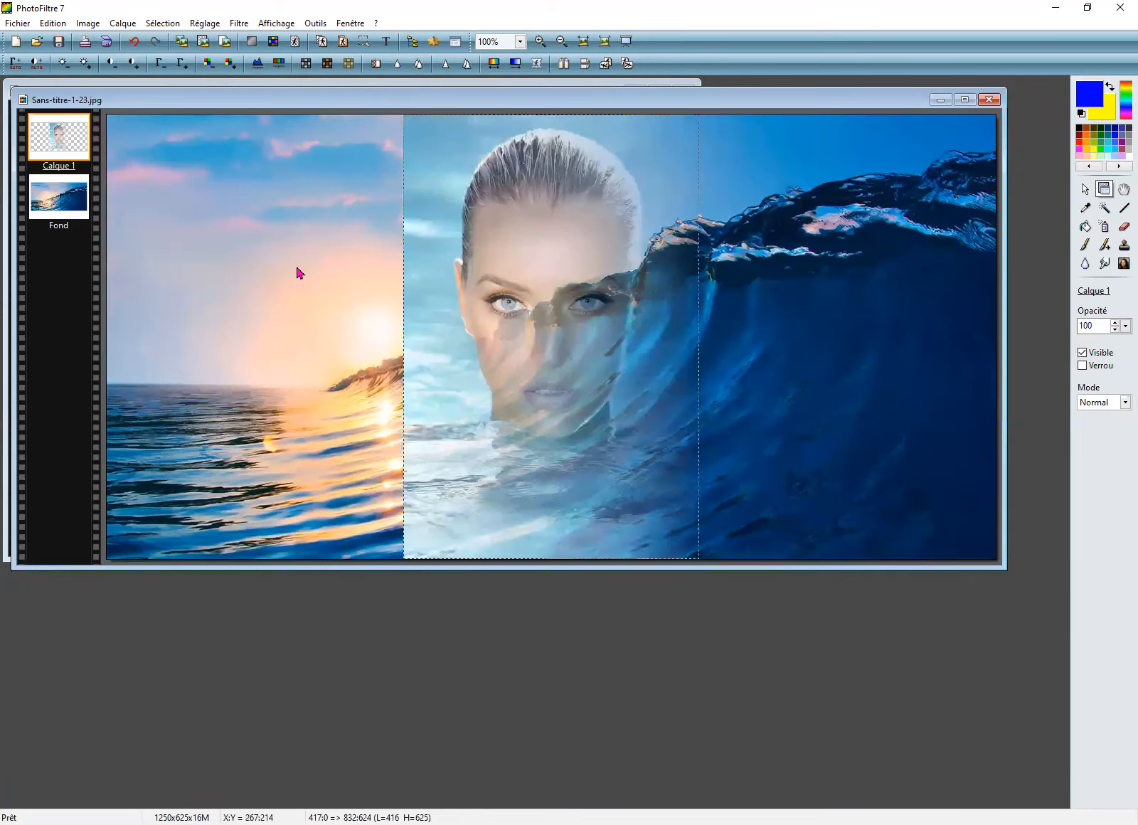
Move the pasted portrait layer flush against the left edge of the wave image
{"action": "left_click_drag", "start_coordinate": [573, 270], "coordinate": [323, 267]}
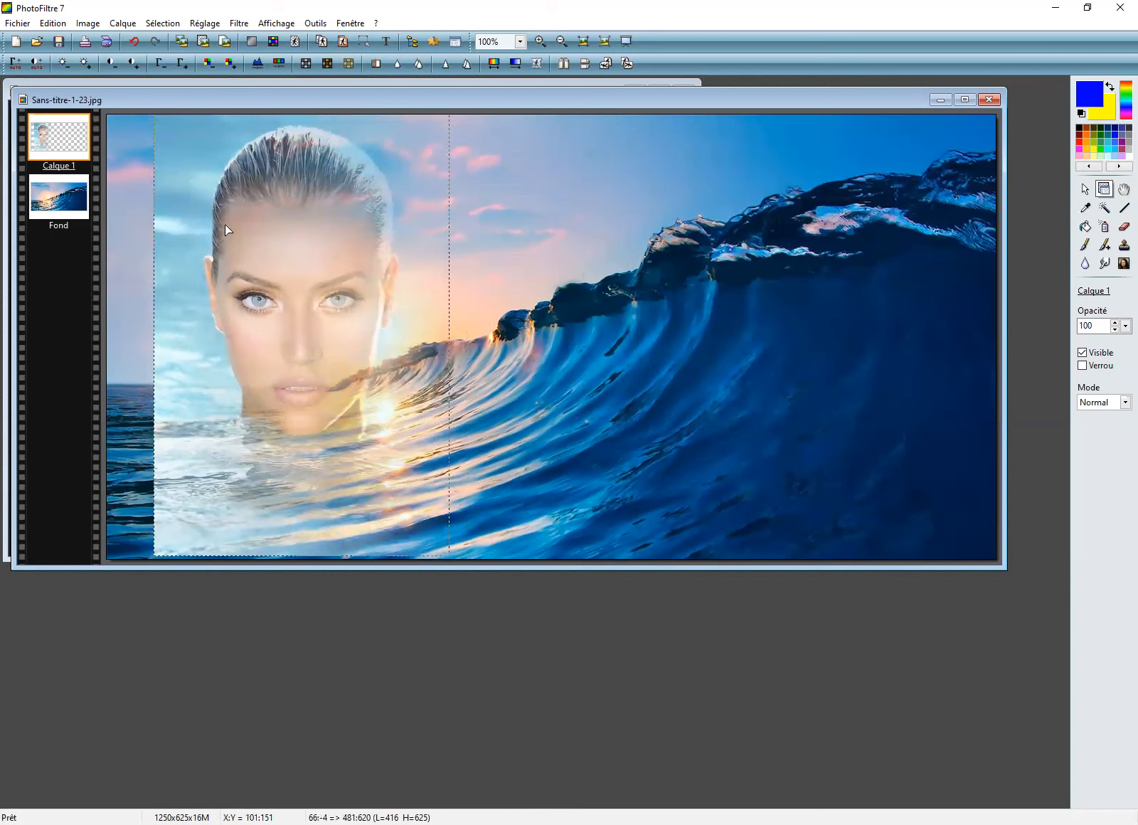
{"action": "left_click_drag", "start_coordinate": [312, 243], "coordinate": [263, 248]}
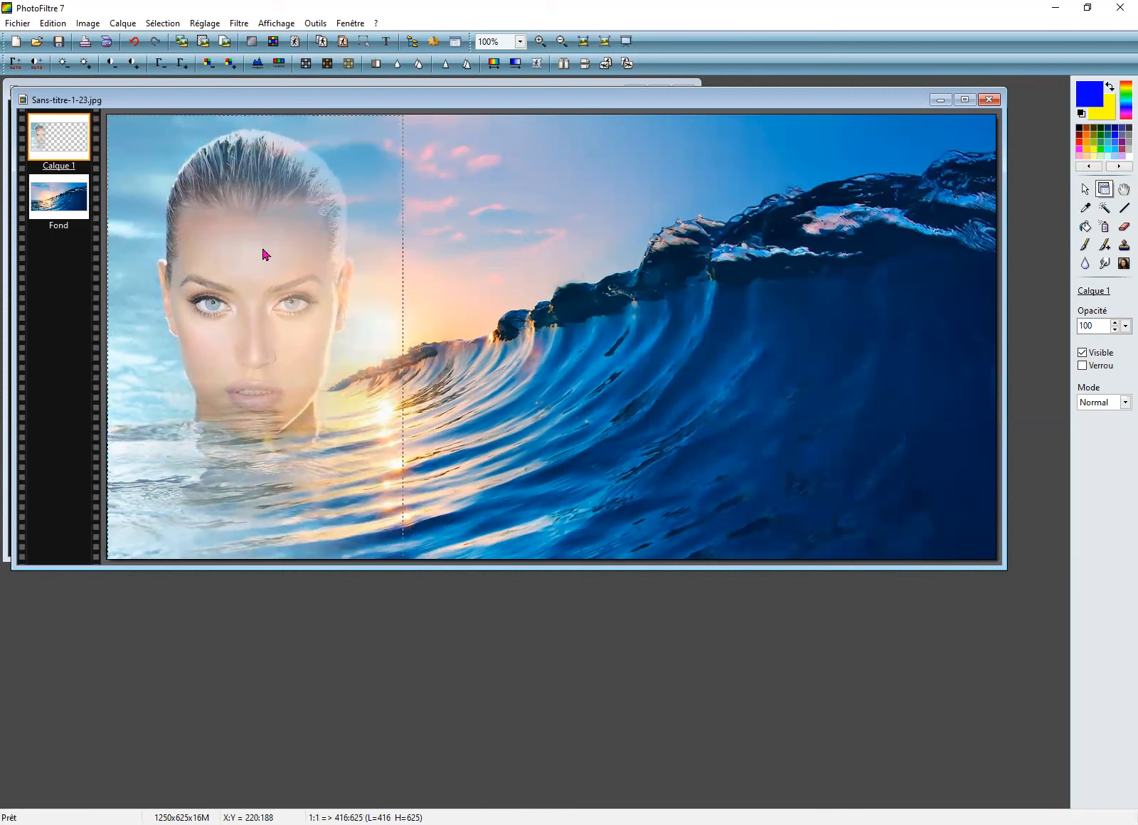
Set the portrait layer's opacity to 56%
{"action": "double_click", "coordinate": [263, 254]}
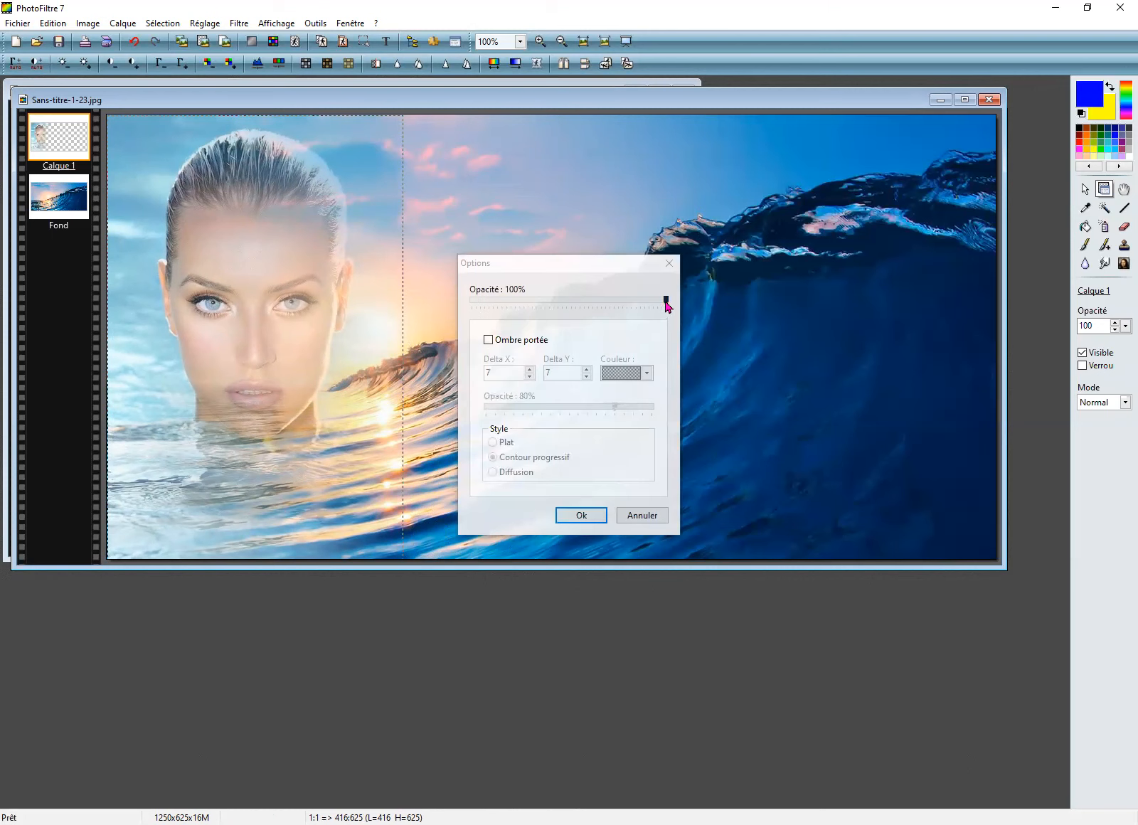
{"action": "left_click_drag", "start_coordinate": [586, 305], "coordinate": [565, 305]}
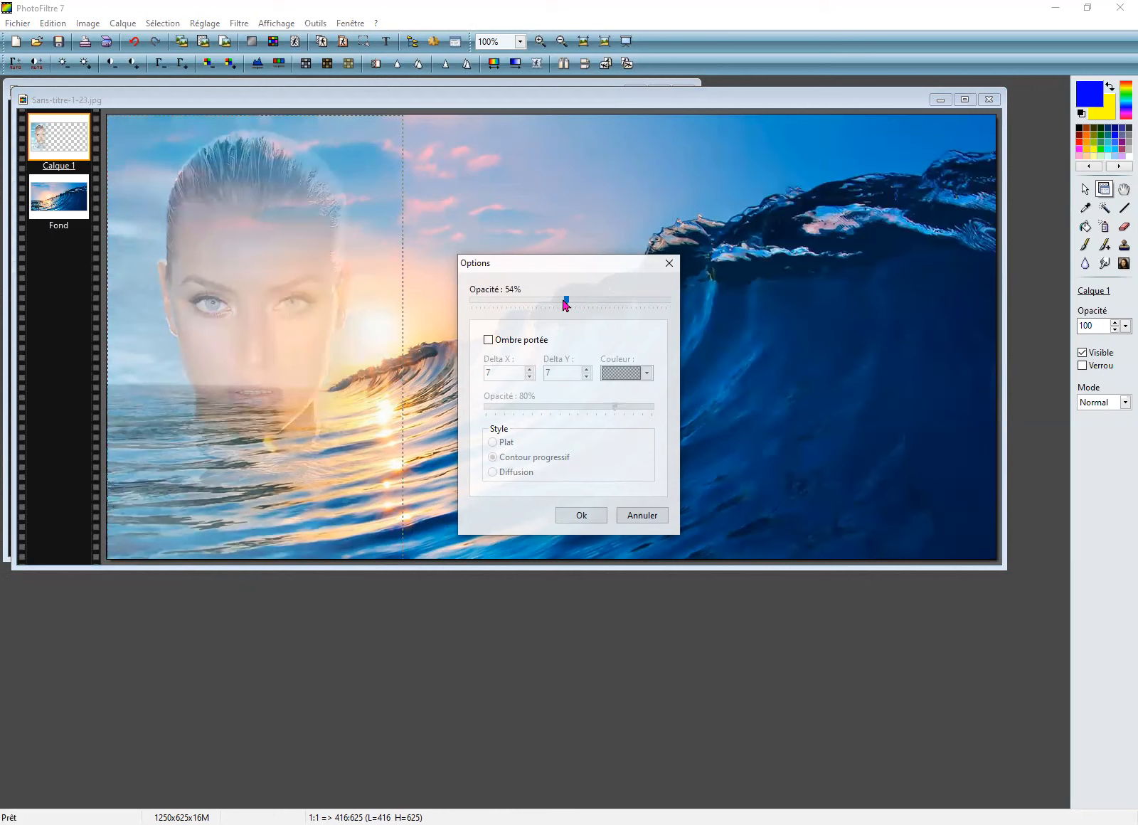
{"action": "left_click_drag", "start_coordinate": [567, 303], "coordinate": [572, 305]}
{"action": "left_click", "coordinate": [578, 519]}
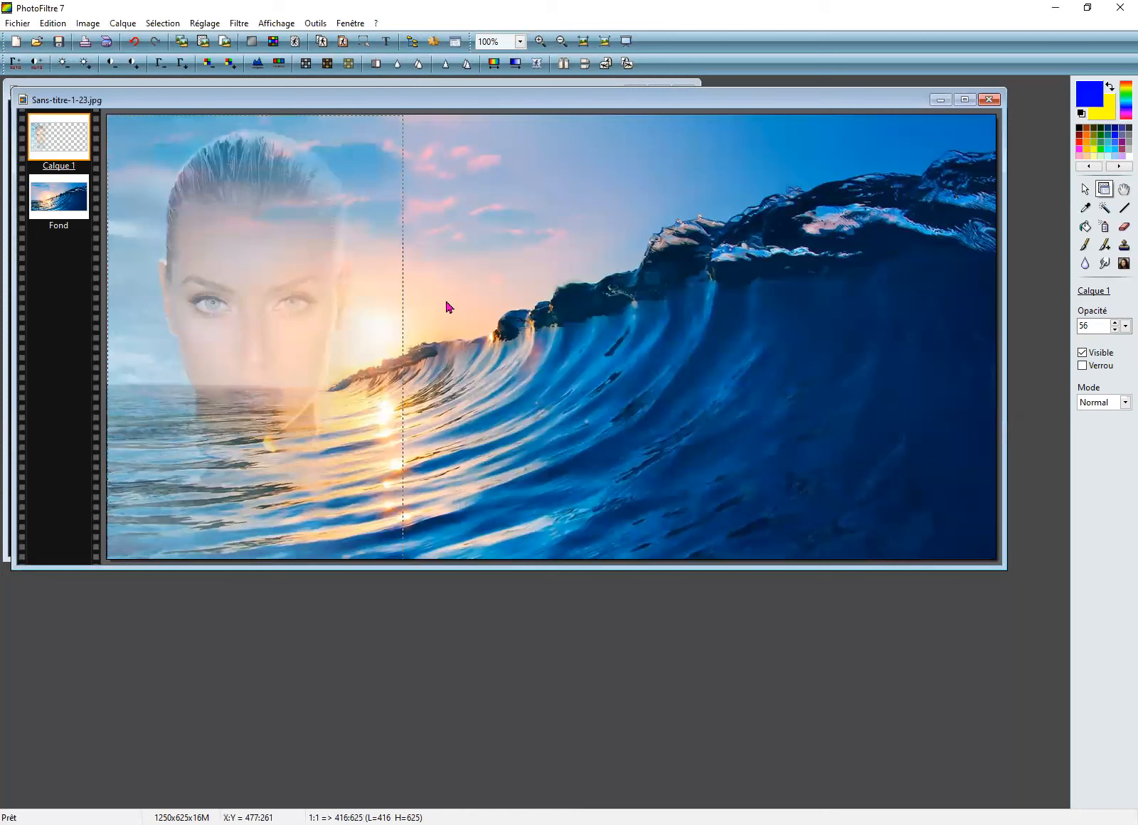
Insert the iloveonpassive image as a layer directly above the background and make its white transparent with tolerance 99 and opacity 0%
{"action": "key", "text": "Page_Down"}
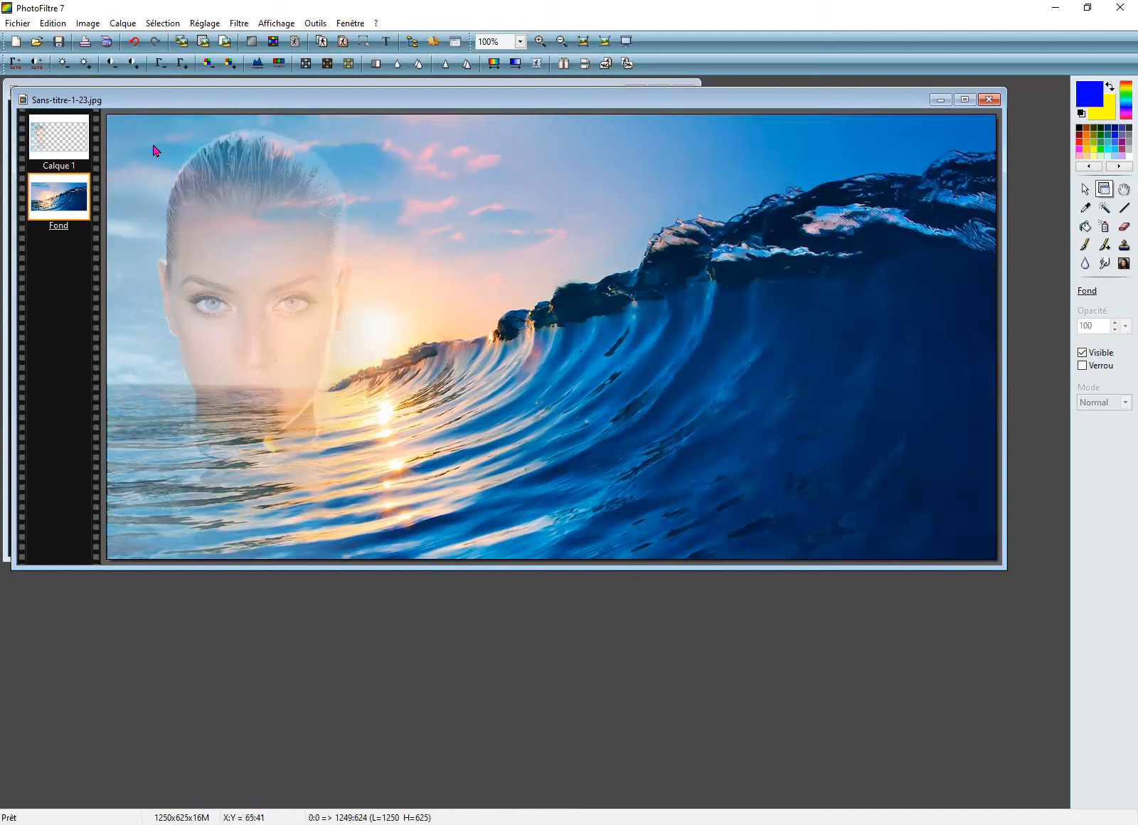
{"action": "left_click", "coordinate": [125, 24]}
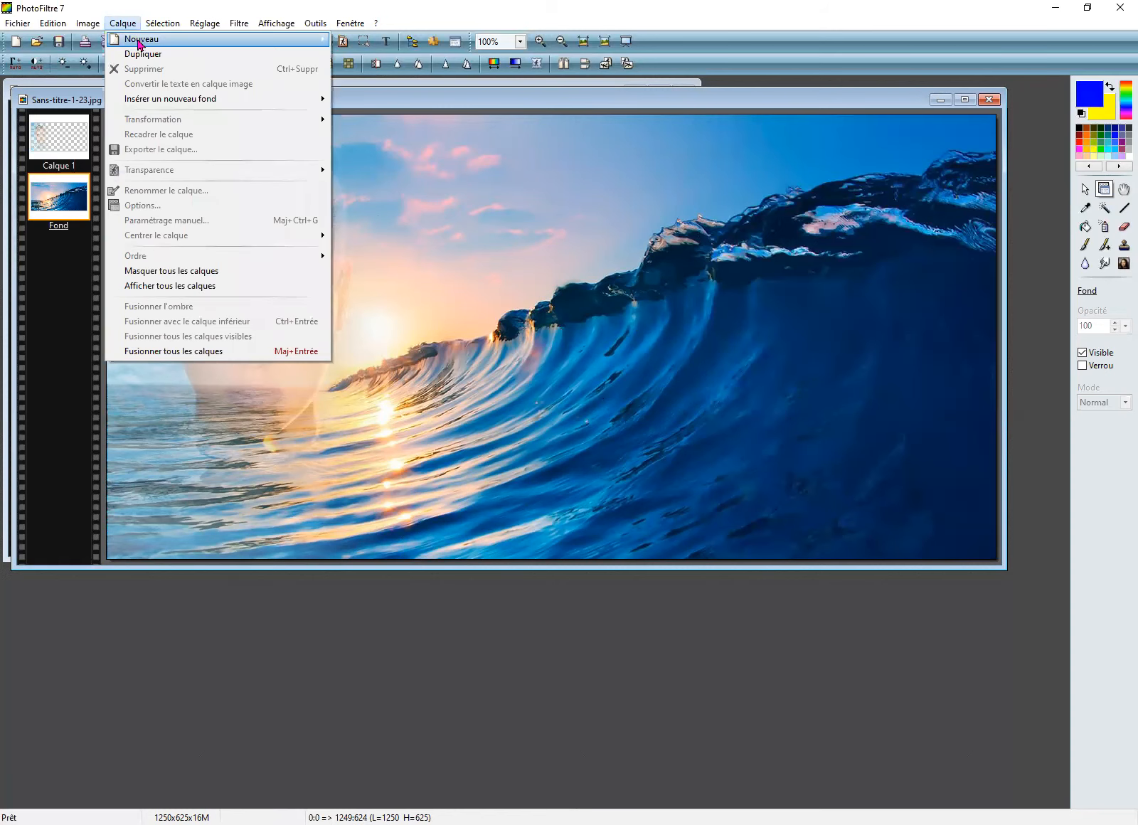
{"action": "mouse_move", "coordinate": [168, 41]}
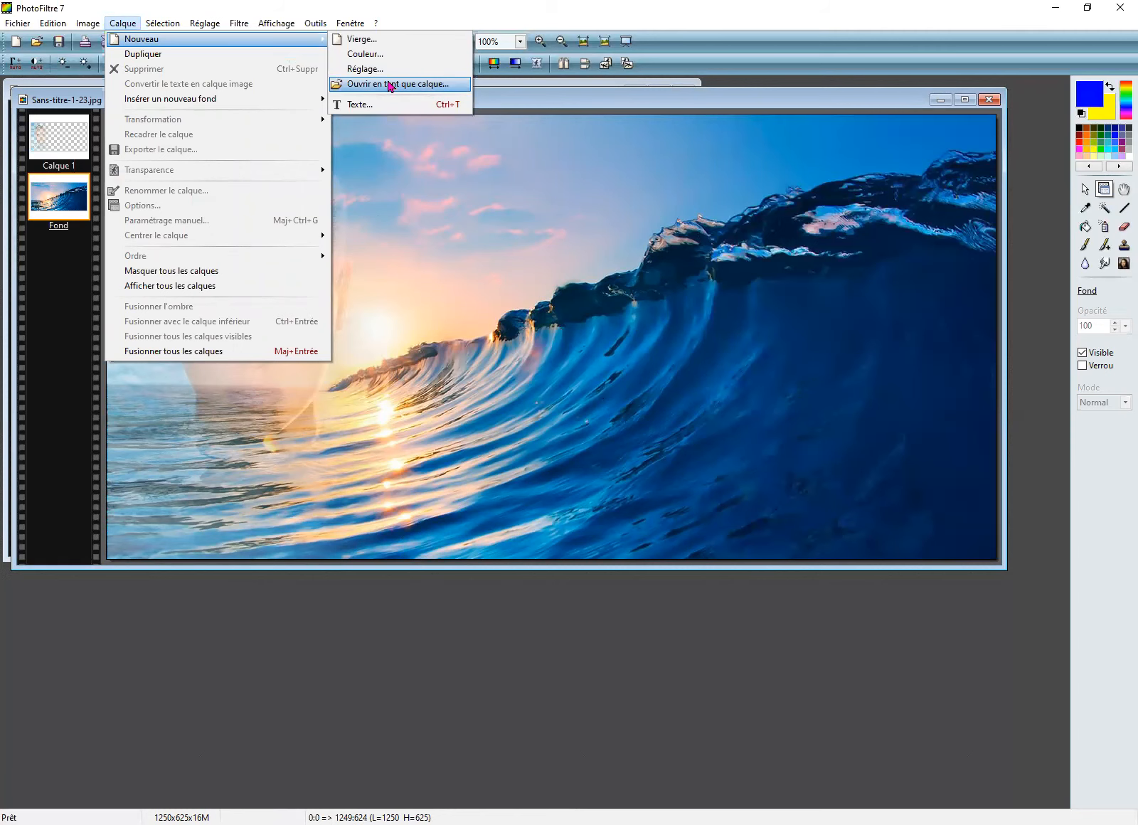
{"action": "left_click", "coordinate": [391, 86]}
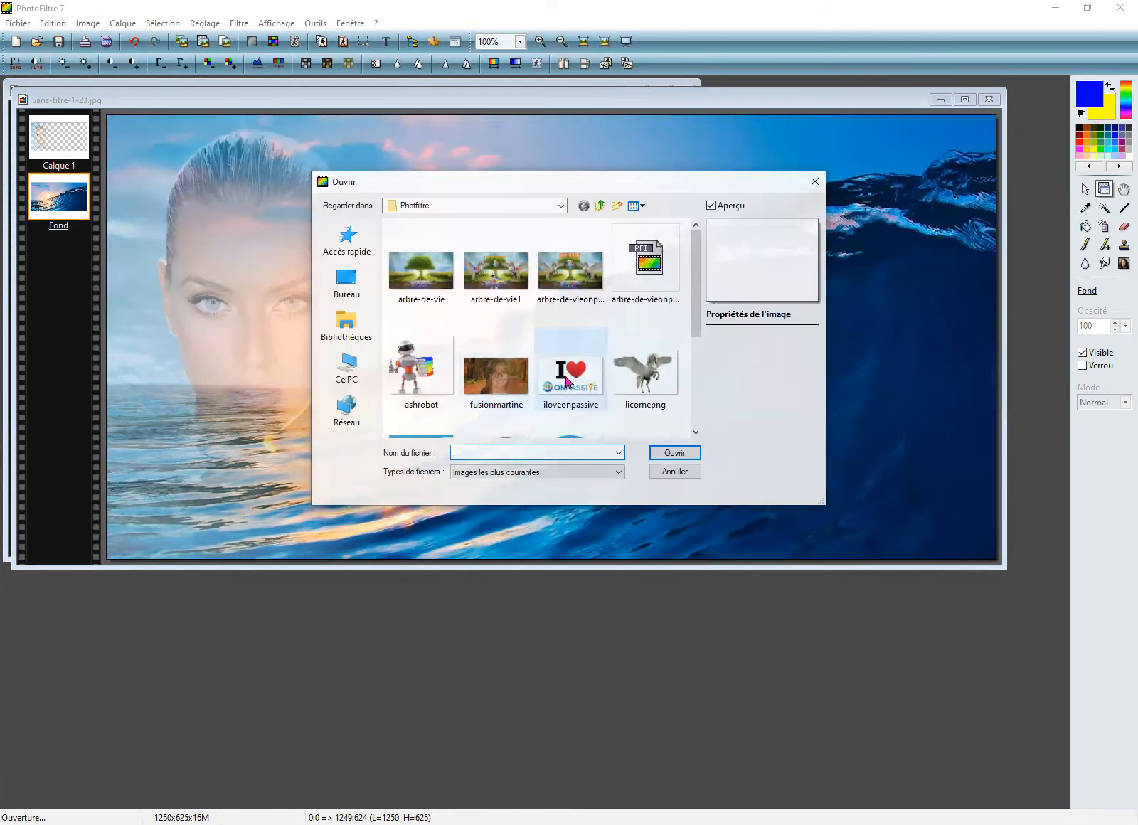
{"action": "left_click", "coordinate": [569, 382]}
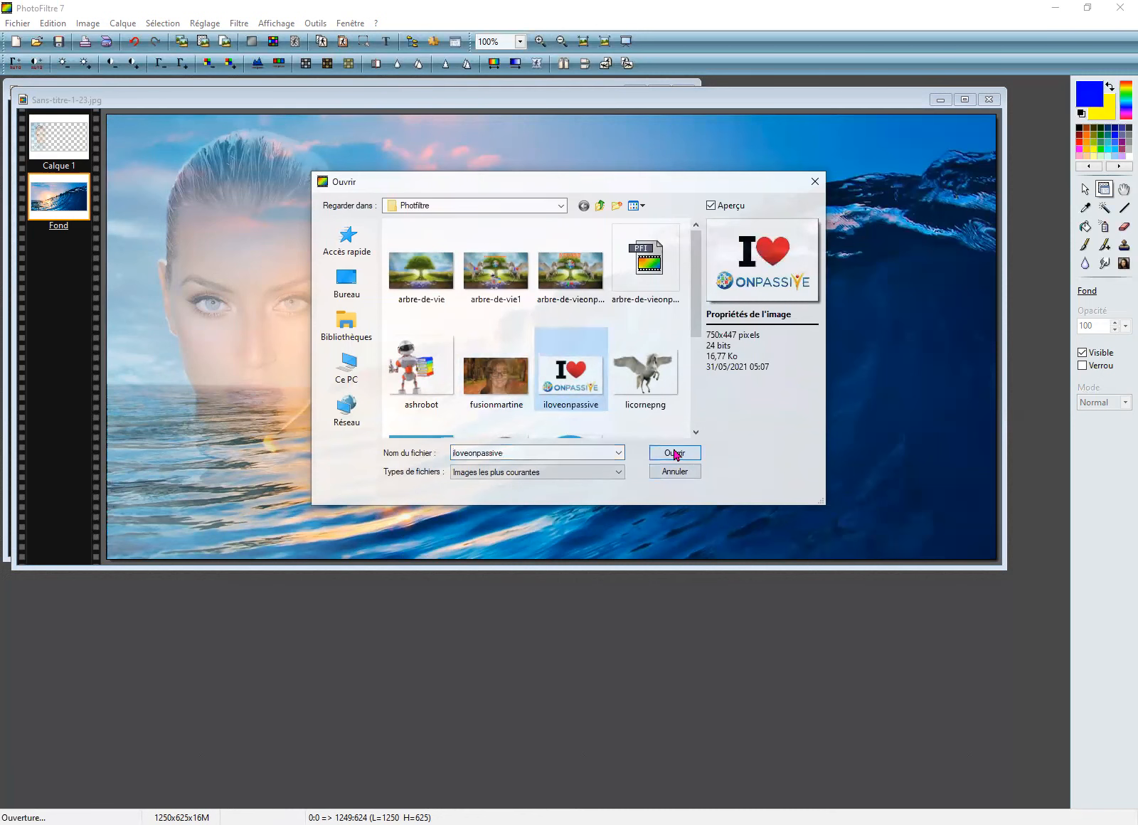
{"action": "left_click", "coordinate": [675, 454]}
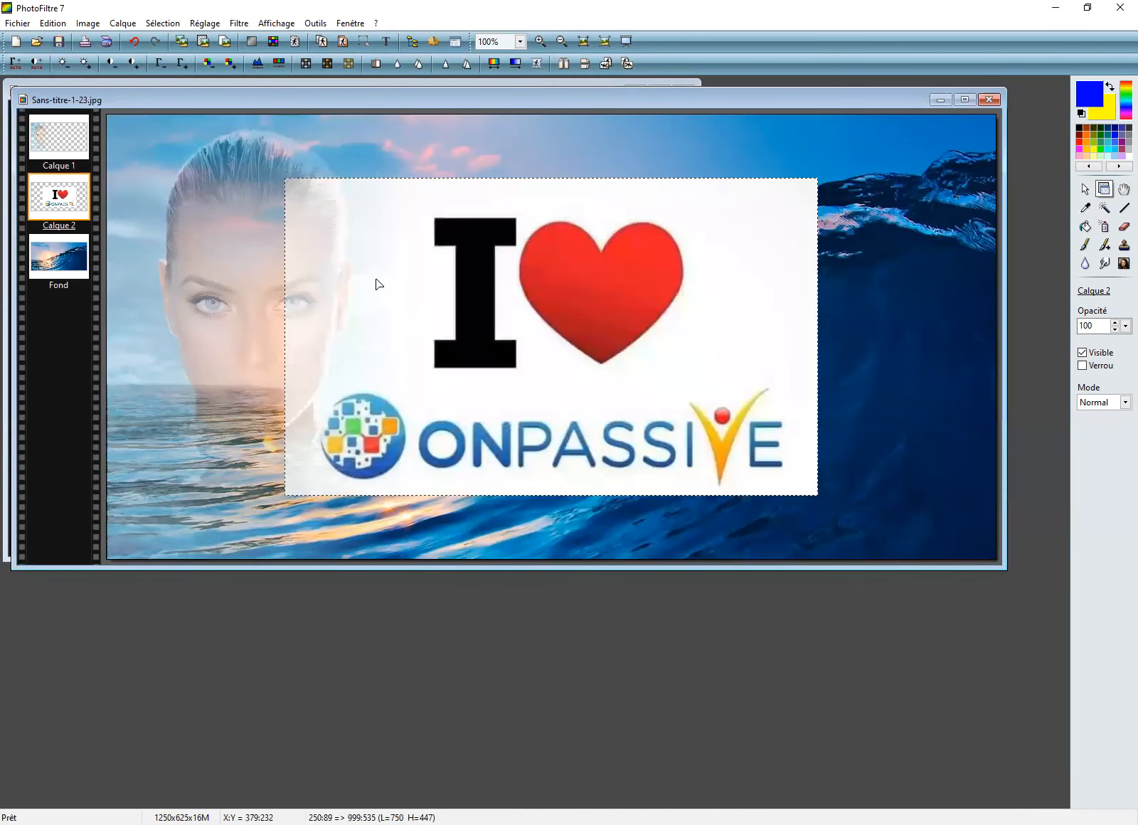
{"action": "left_click", "coordinate": [295, 44]}
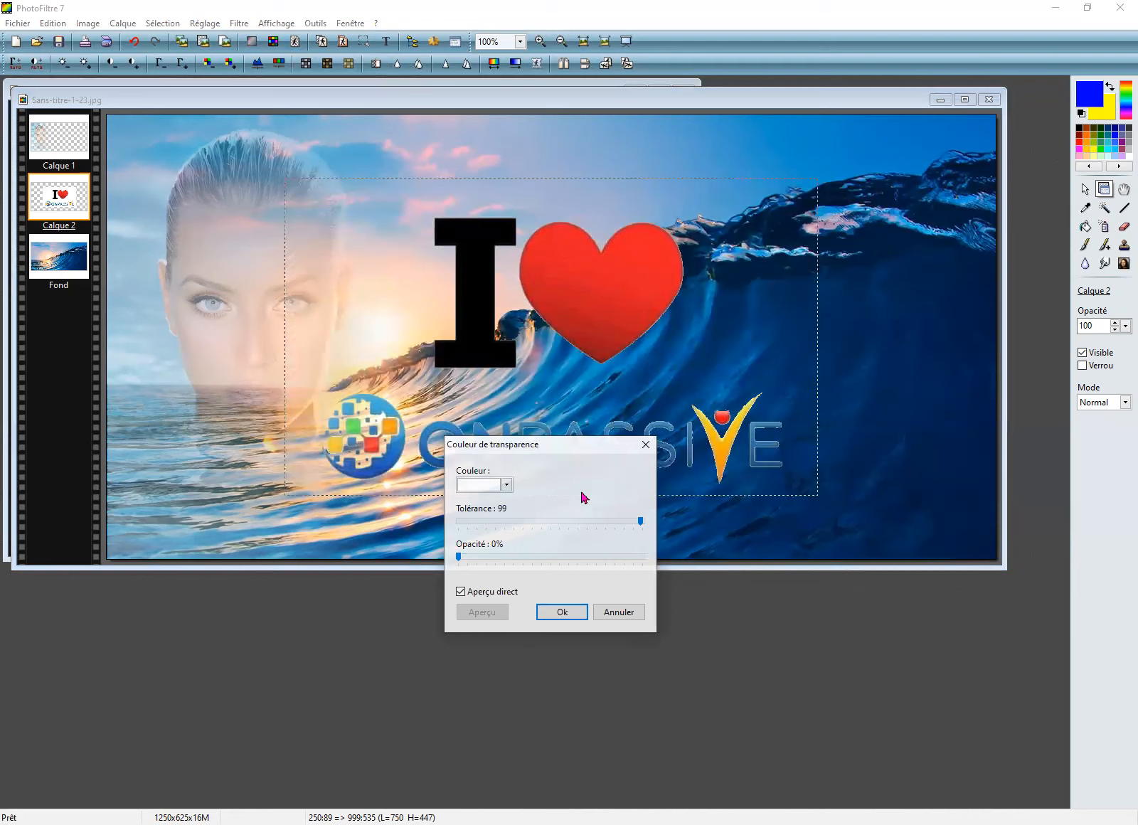
{"action": "left_click", "coordinate": [562, 613]}
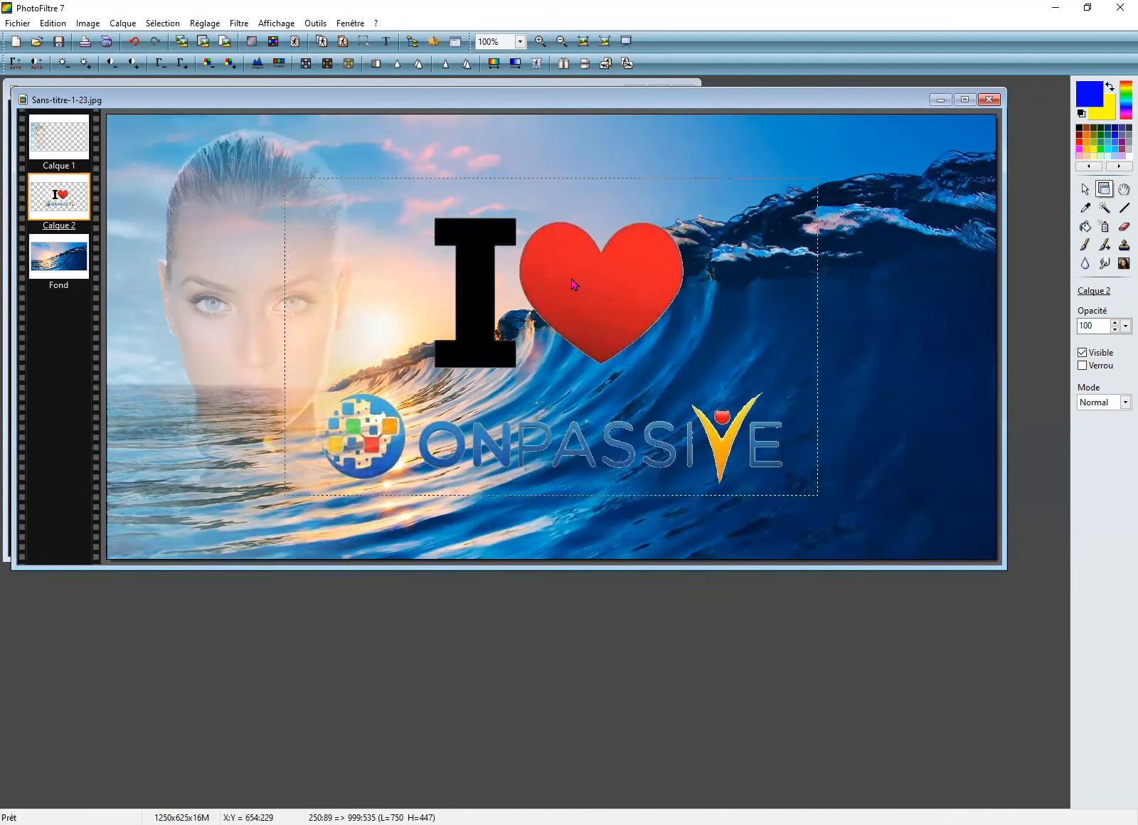
Resize the logo layer to about 297 by 177 pixels and place it in the lower-right corner of the wave image
{"action": "right_click", "coordinate": [572, 278]}
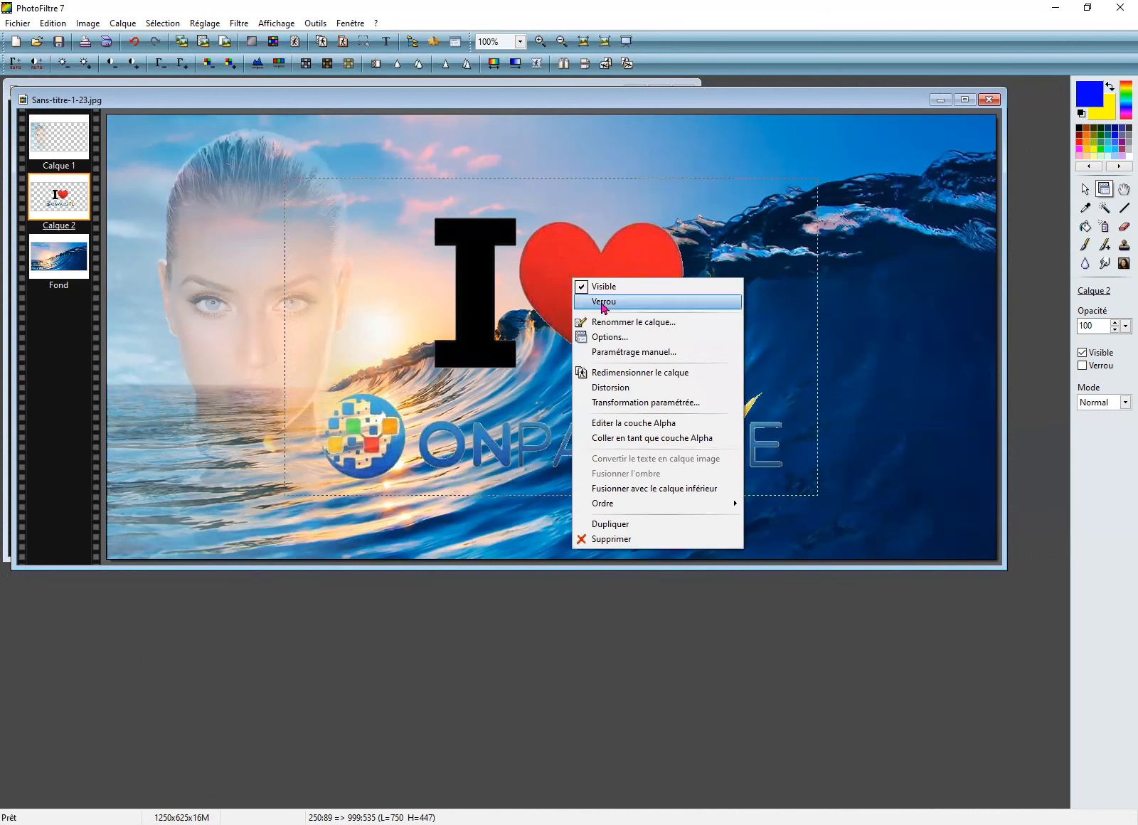
{"action": "left_click", "coordinate": [613, 372]}
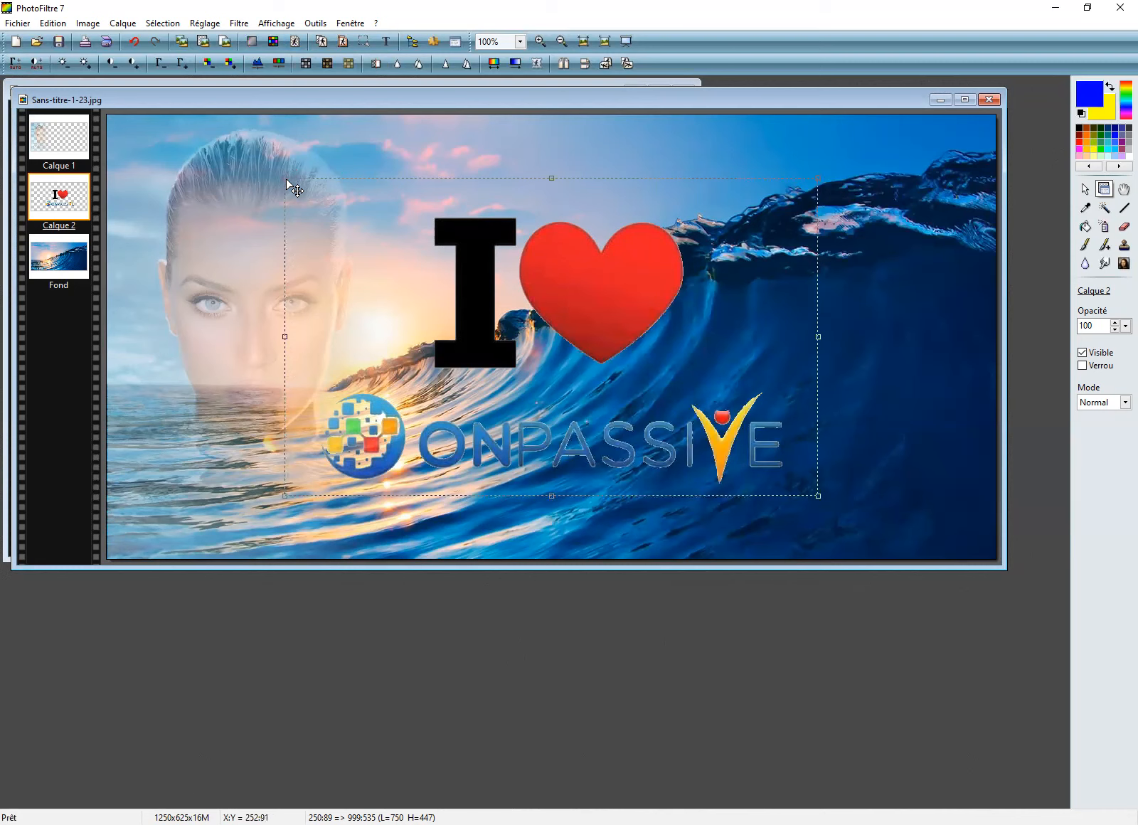
{"action": "left_click_drag", "start_coordinate": [287, 179], "coordinate": [607, 369]}
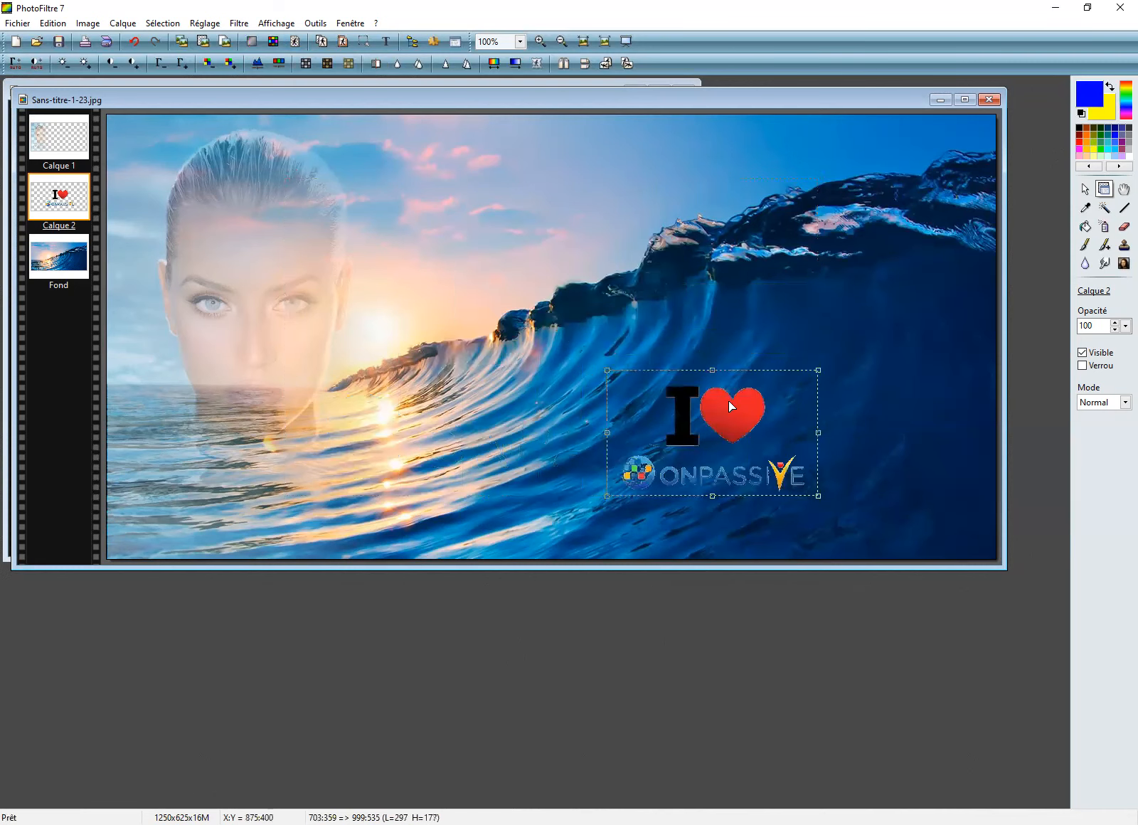
{"action": "left_click_drag", "start_coordinate": [730, 411], "coordinate": [885, 465]}
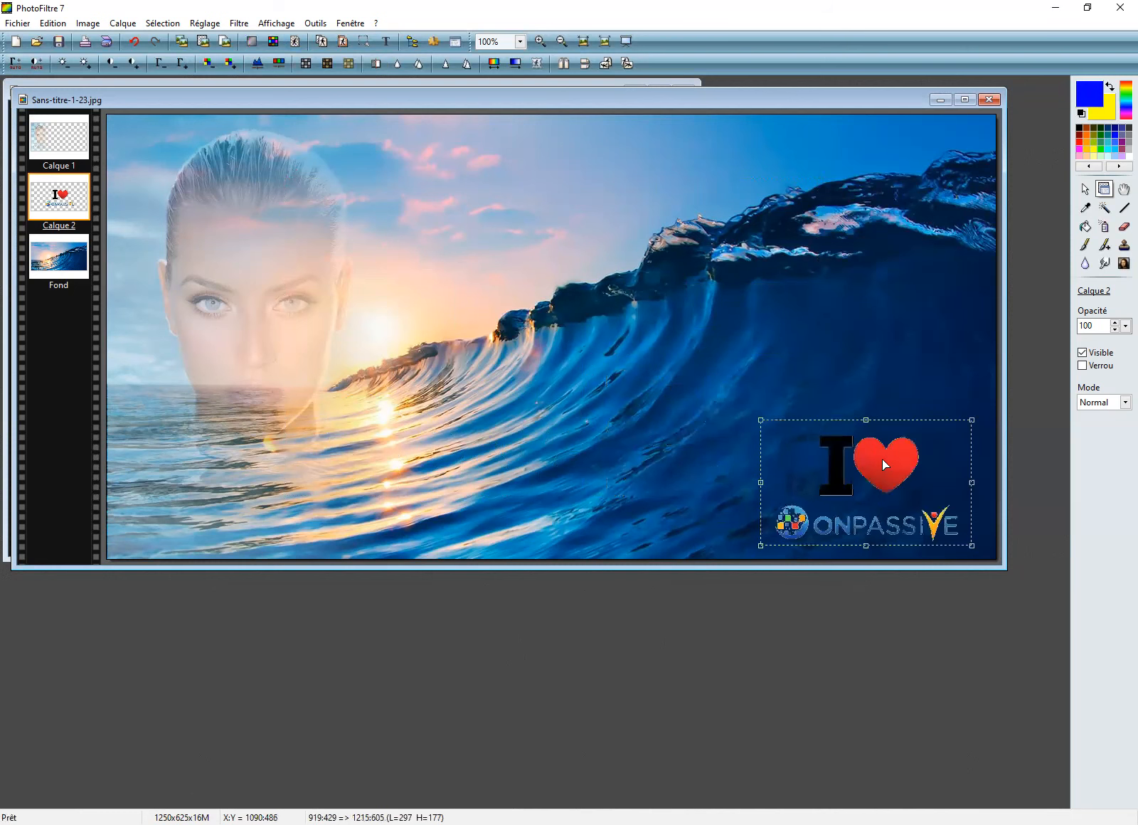
{"action": "double_click", "coordinate": [883, 460]}
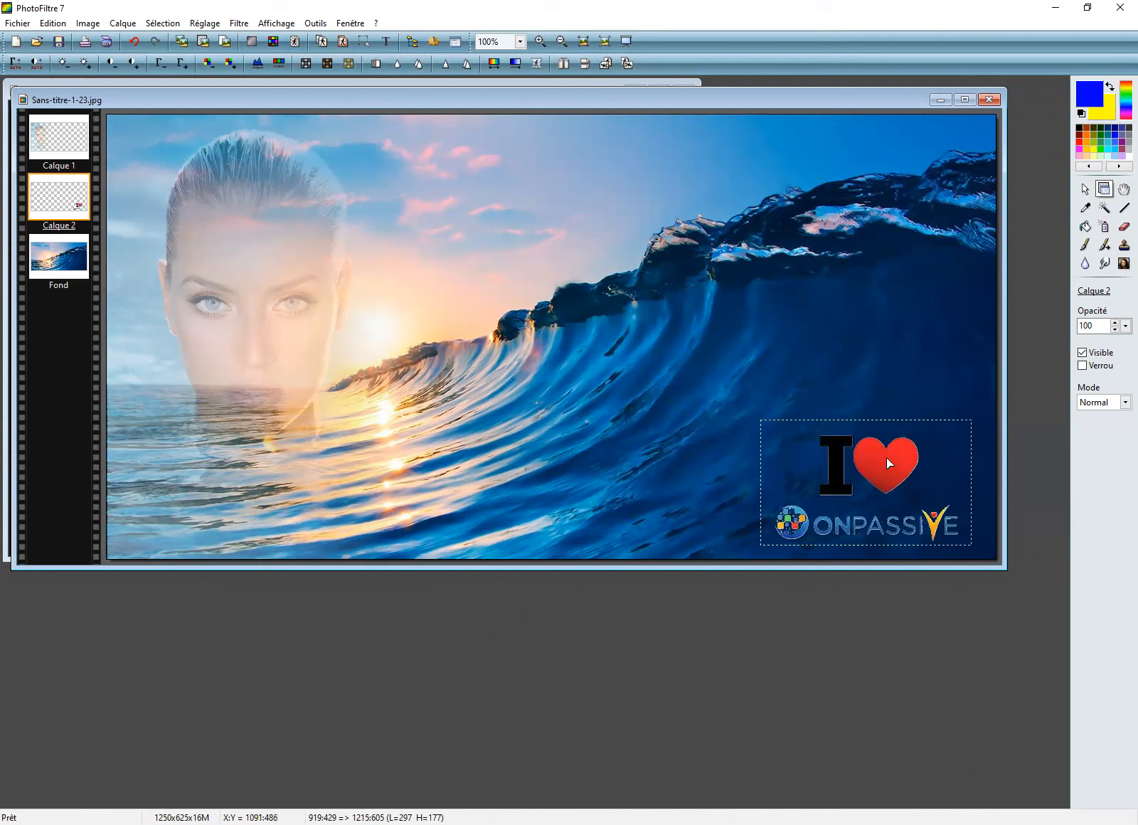
Fill the logo's black letter I with blue and merge all layers into the background
{"action": "left_click", "coordinate": [1085, 227]}
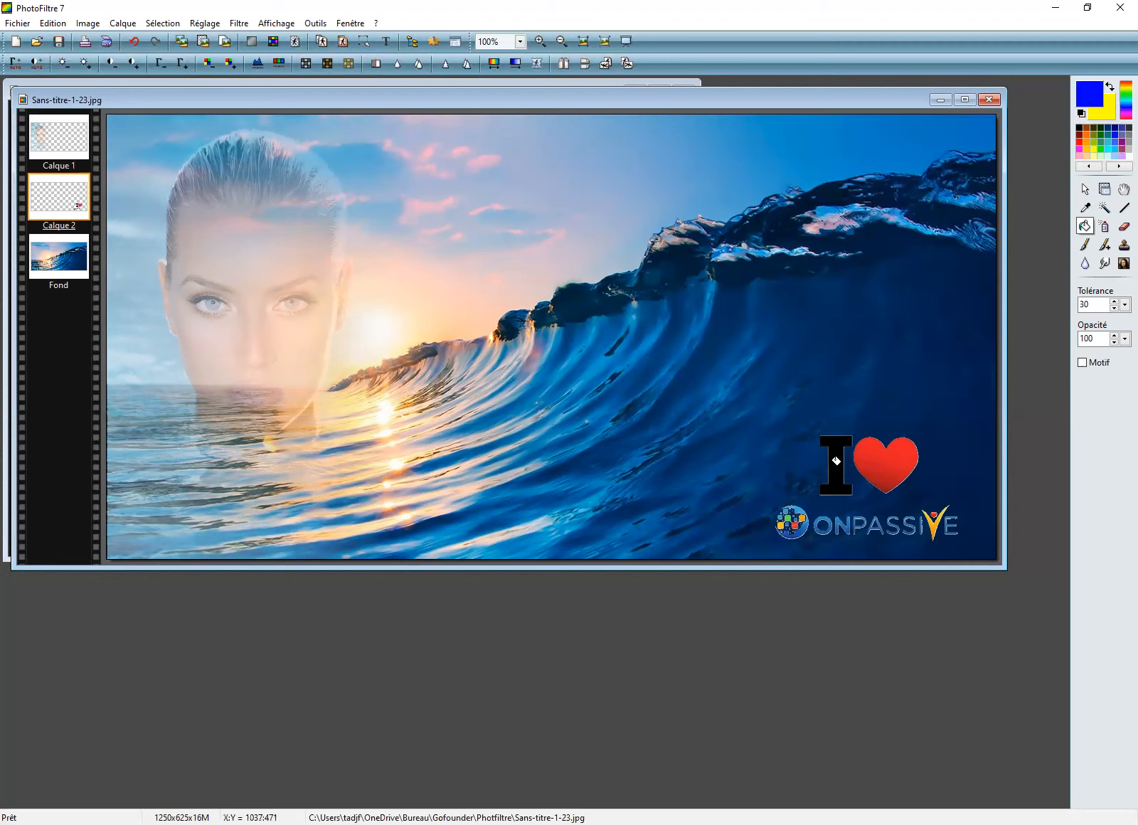
{"action": "left_click", "coordinate": [841, 459]}
{"action": "left_click", "coordinate": [121, 27]}
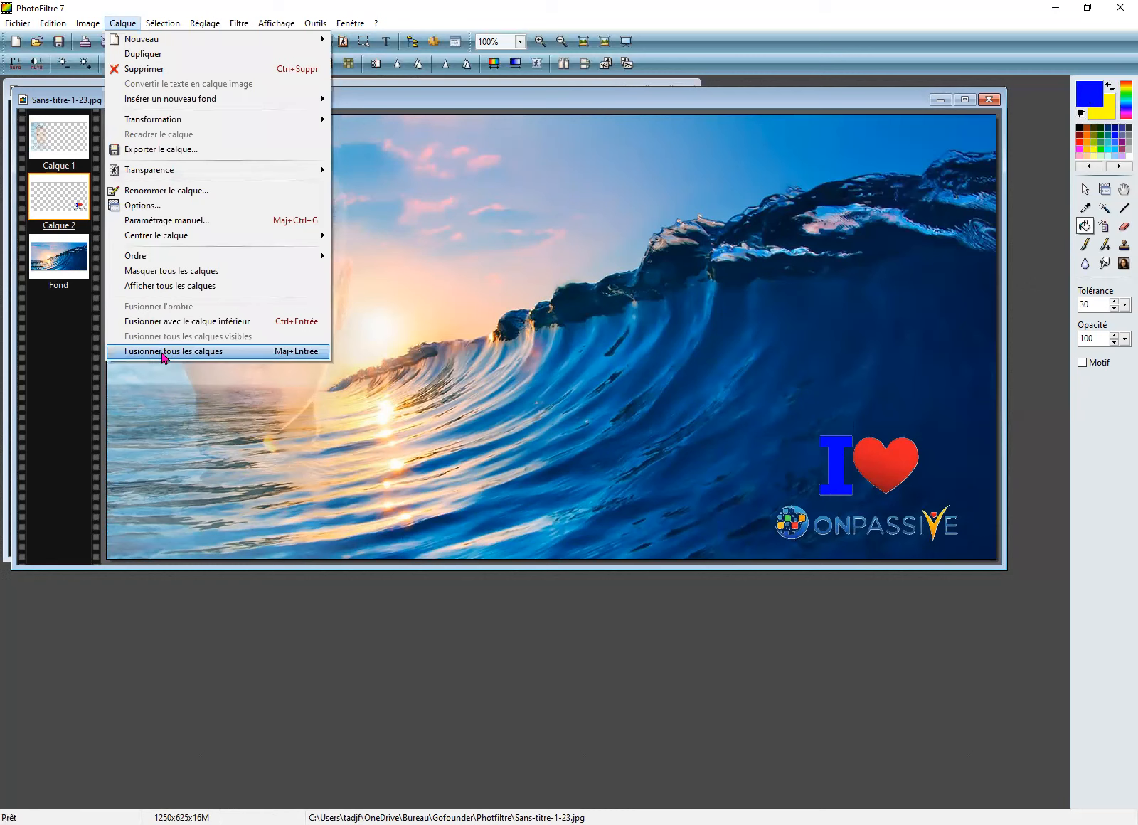
{"action": "left_click", "coordinate": [163, 351]}
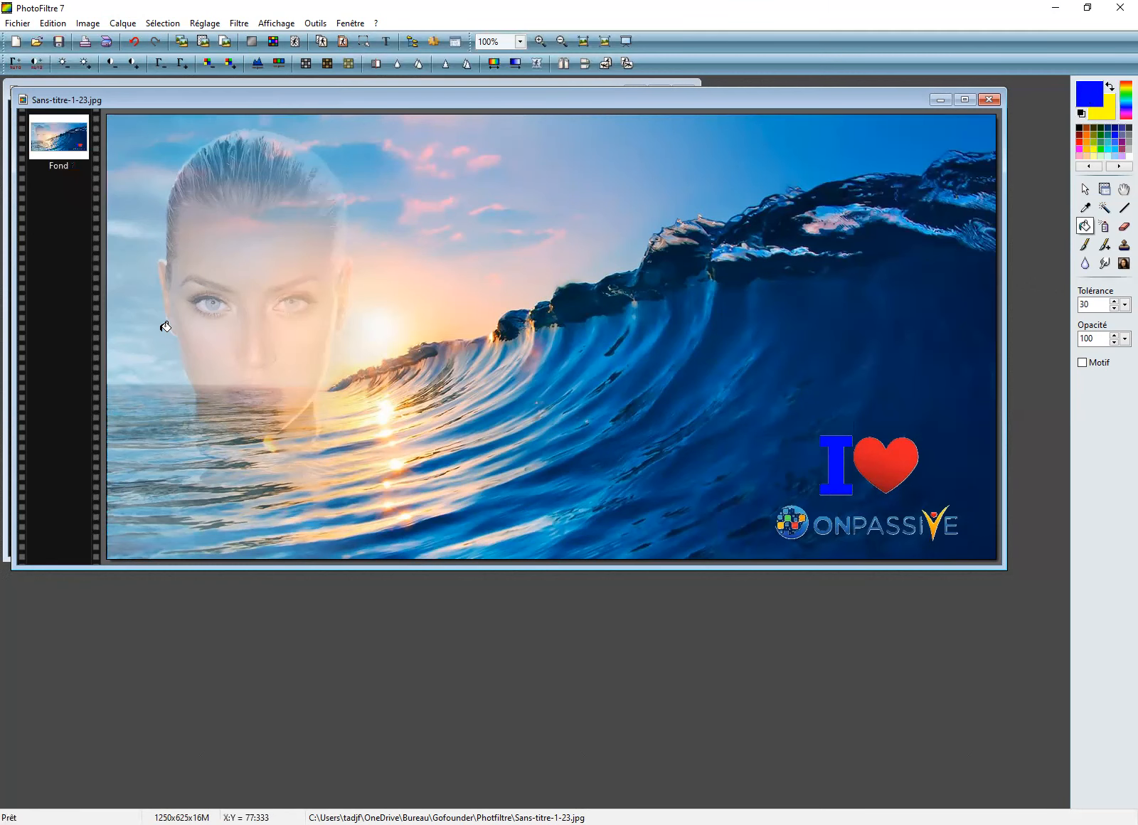
Save the merged image under the new name fusionphoto in JPEG format in the Photfiltre folder
{"action": "left_click", "coordinate": [27, 30]}
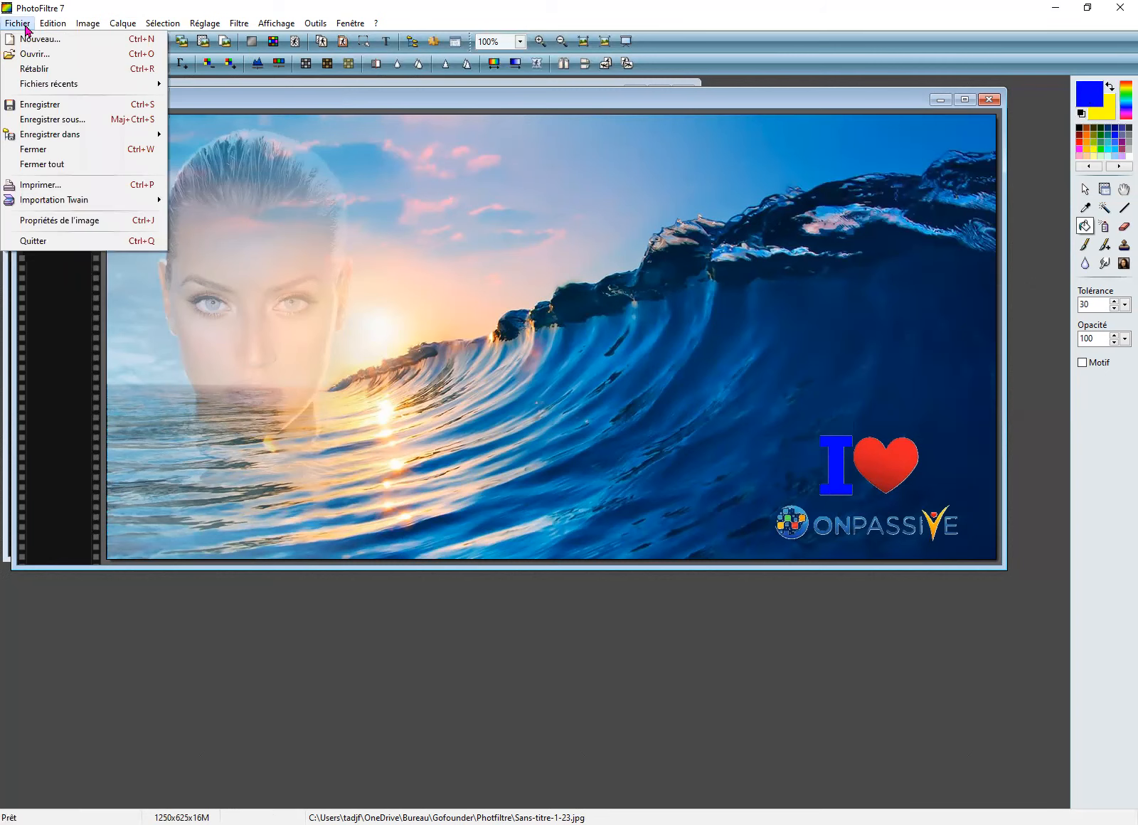
{"action": "left_click", "coordinate": [50, 120]}
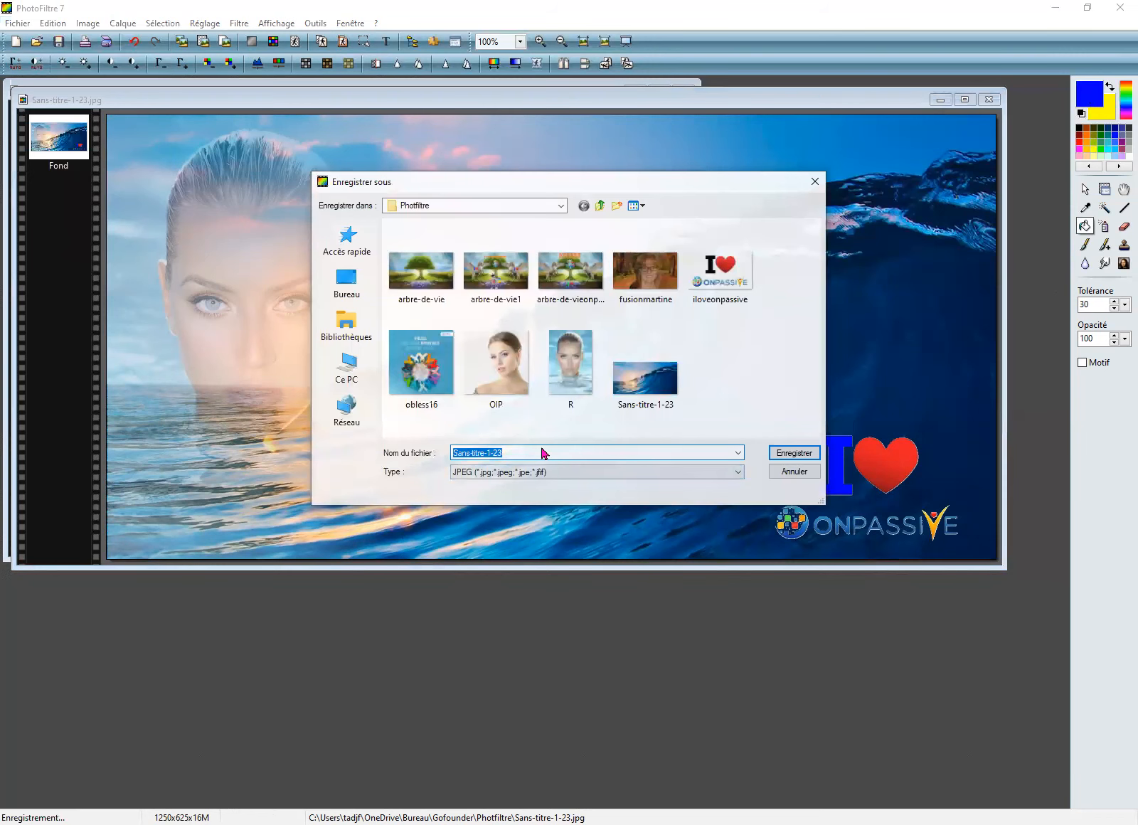
{"action": "type", "text": "fusion"}
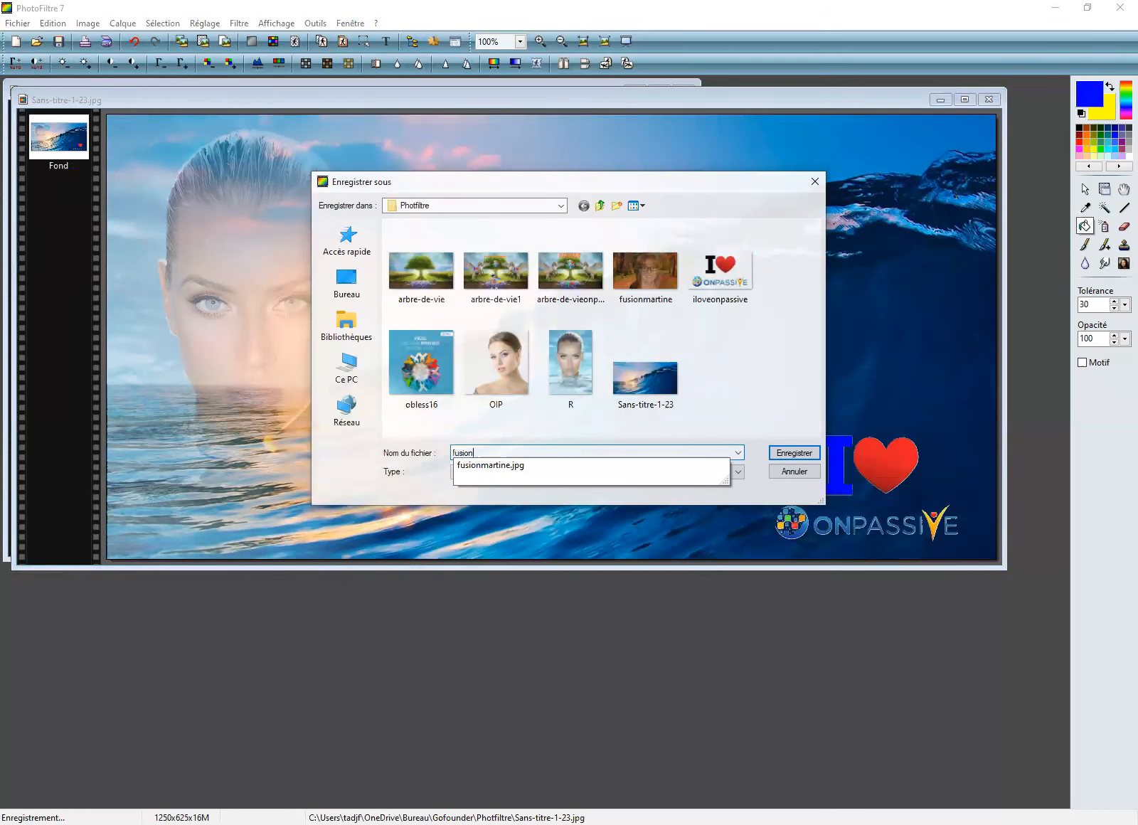
{"action": "type", "text": "photo"}
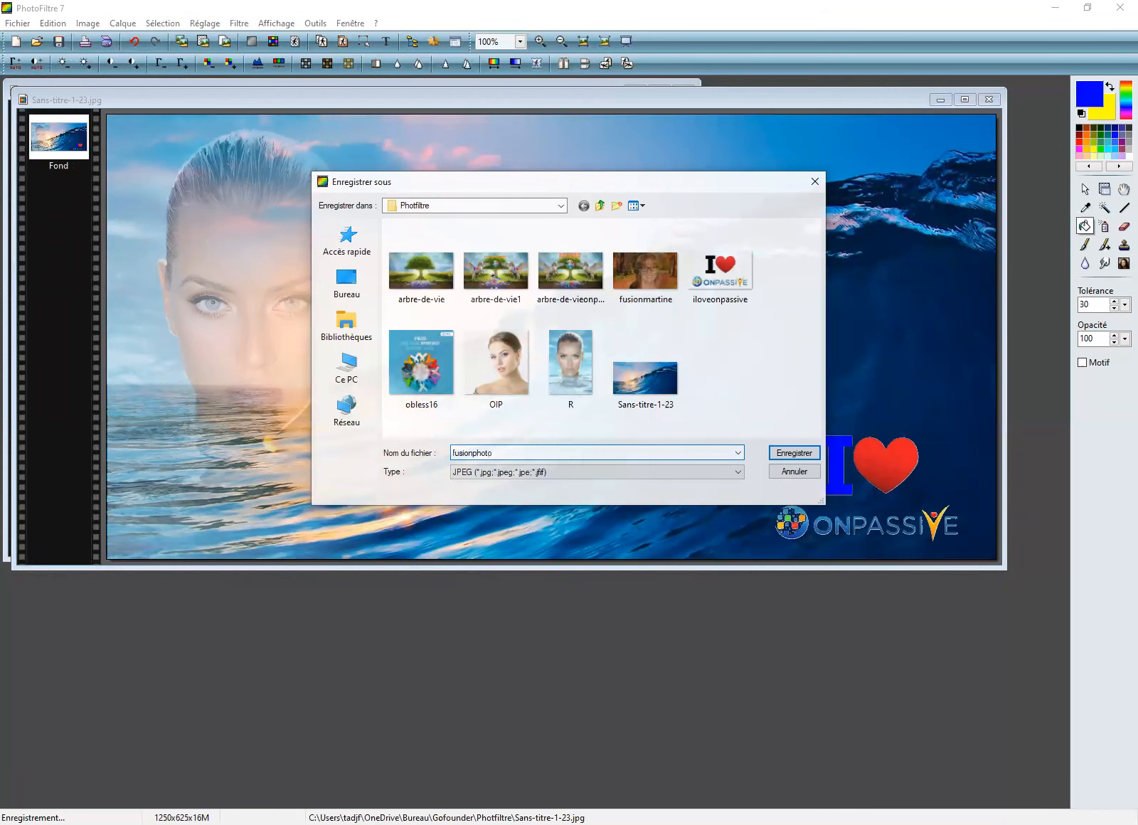
{"action": "left_click", "coordinate": [783, 454]}
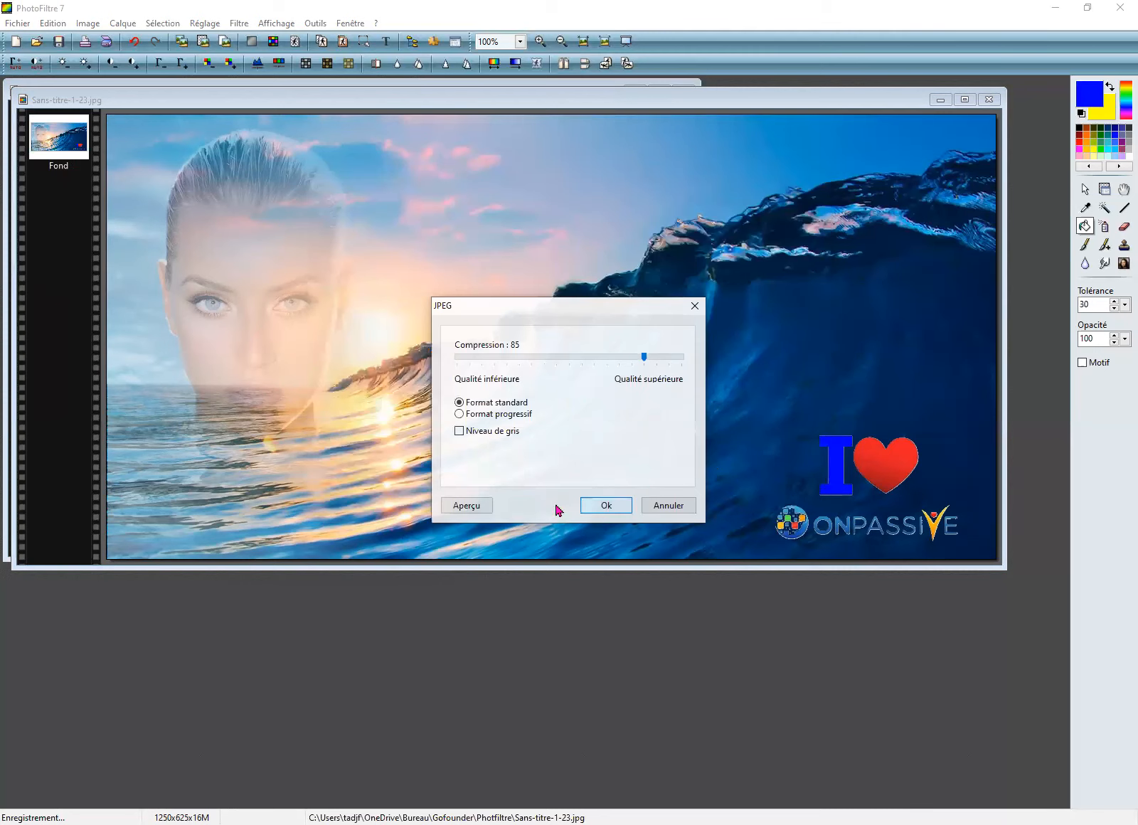
Raise the JPEG compression quality setting to 100, preview the resulting file size, and complete the save
{"action": "left_click", "coordinate": [487, 506]}
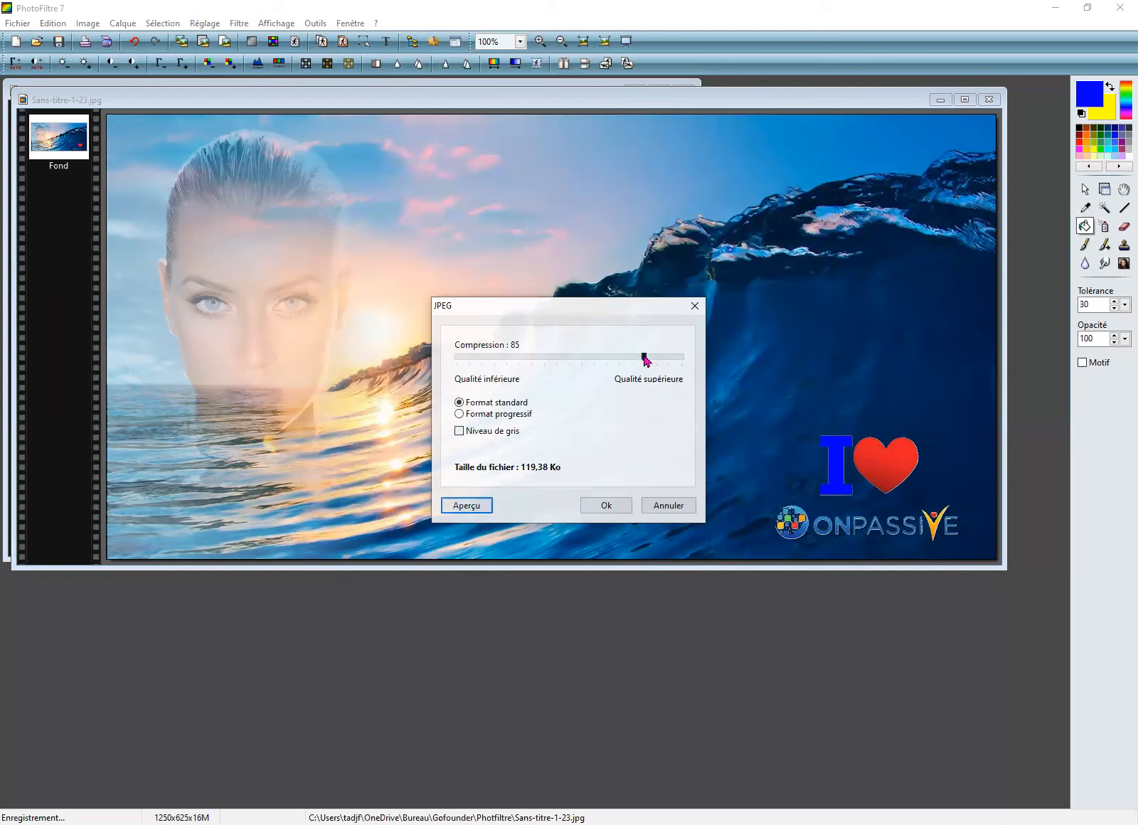
{"action": "left_click_drag", "start_coordinate": [645, 361], "coordinate": [681, 361]}
{"action": "left_click", "coordinate": [468, 508]}
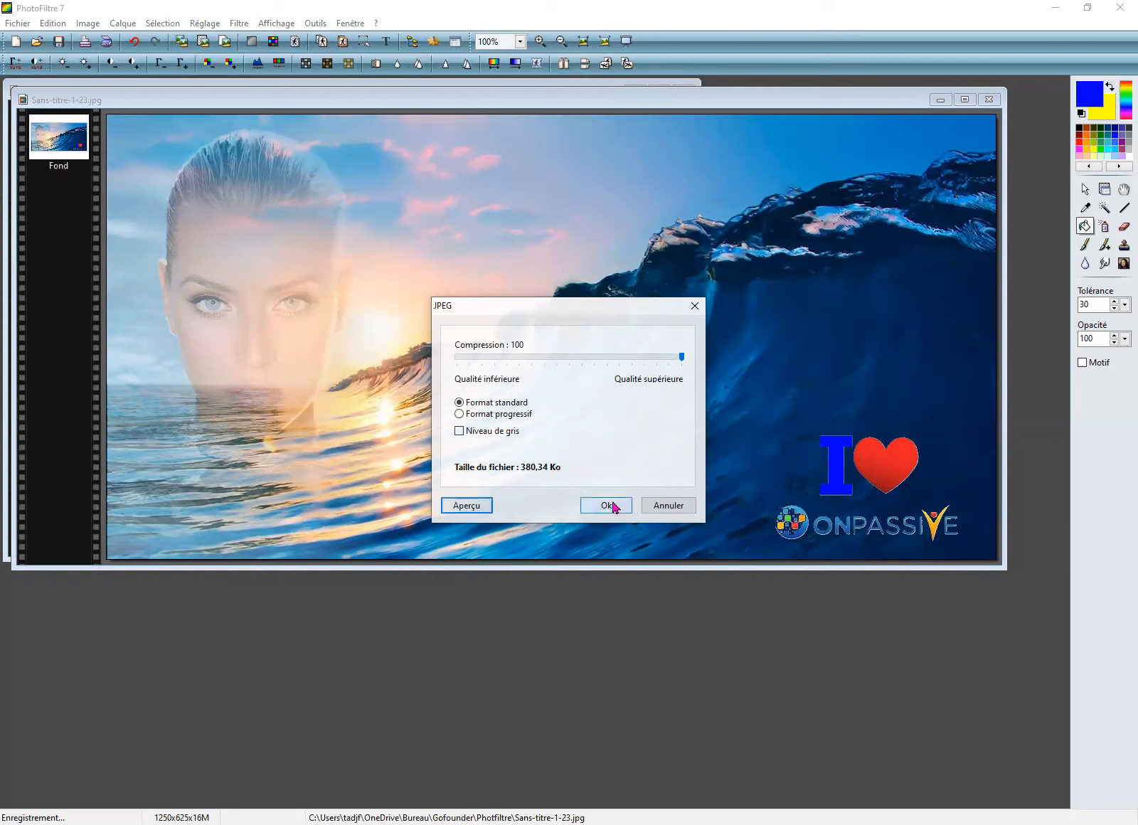
{"action": "left_click", "coordinate": [613, 505]}
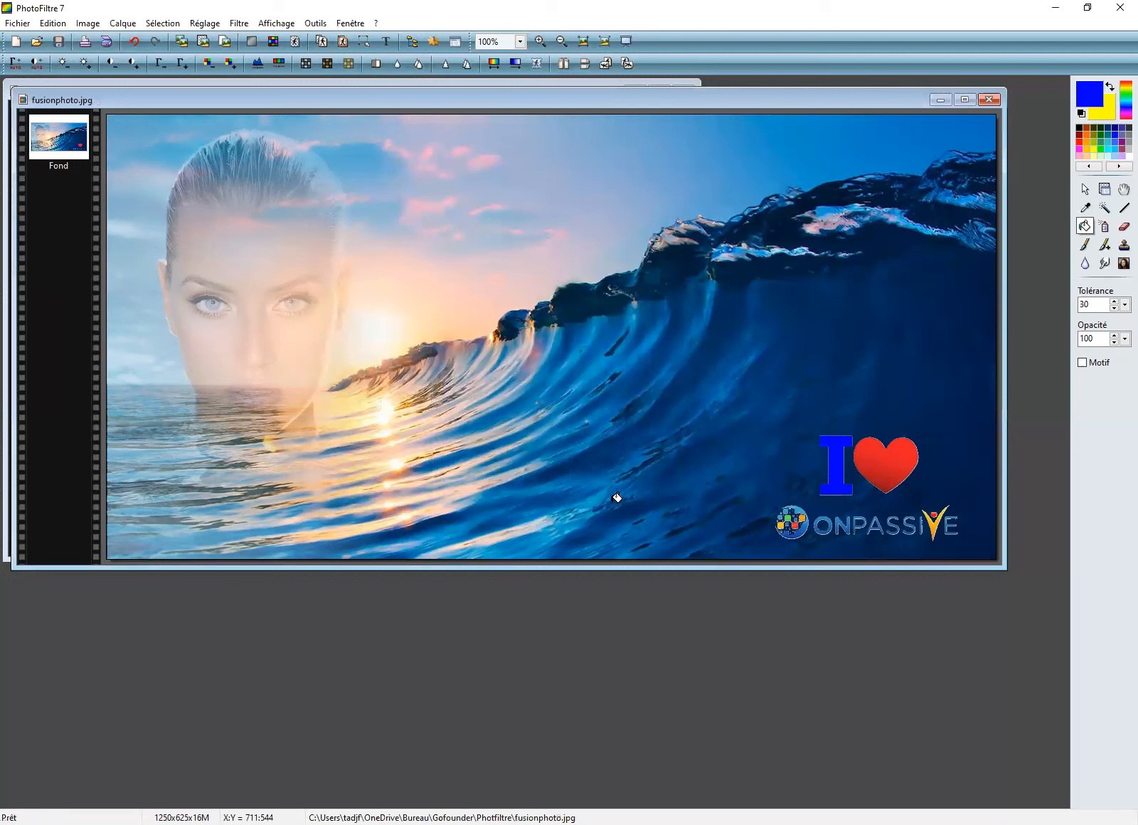